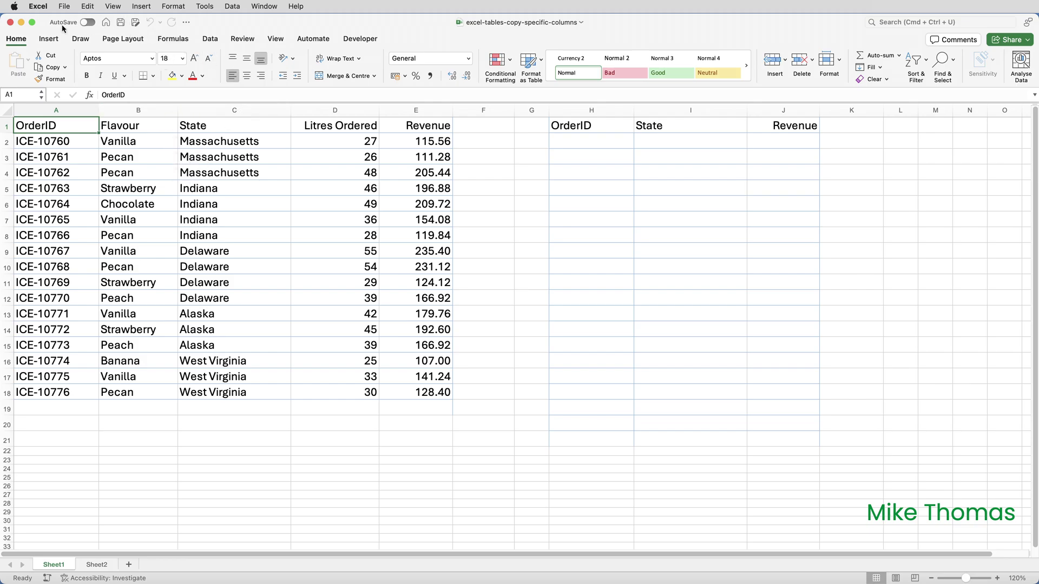
Convert the order data in A1:E18 into a table with headers
{"action": "left_click", "coordinate": [50, 39]}
{"action": "left_click", "coordinate": [81, 63]}
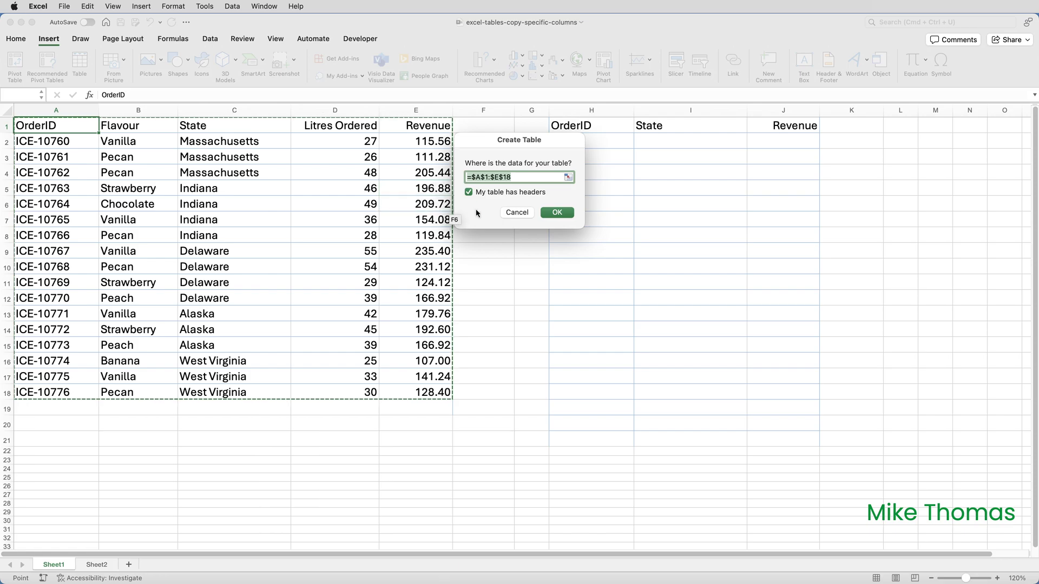
{"action": "left_click", "coordinate": [568, 216]}
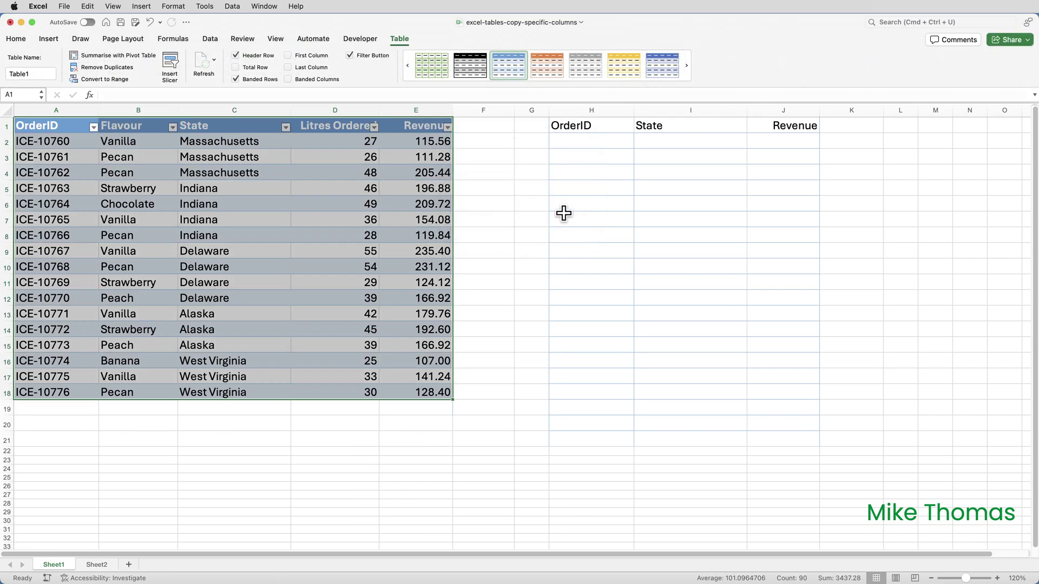
{"action": "left_click", "coordinate": [417, 205]}
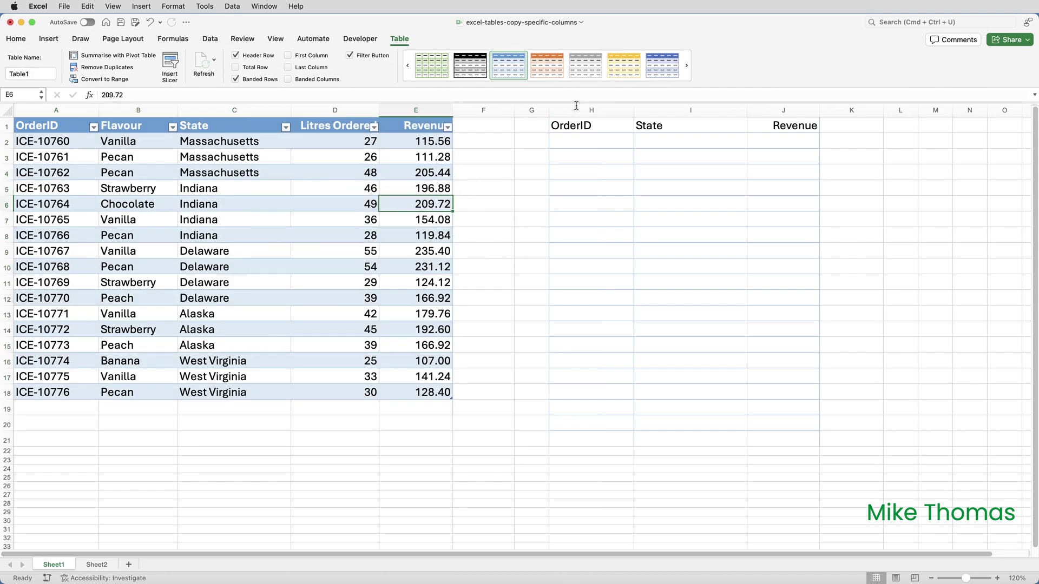
Clear the table style, turn off header filter buttons, and name the table IceCream
{"action": "left_click", "coordinate": [546, 84]}
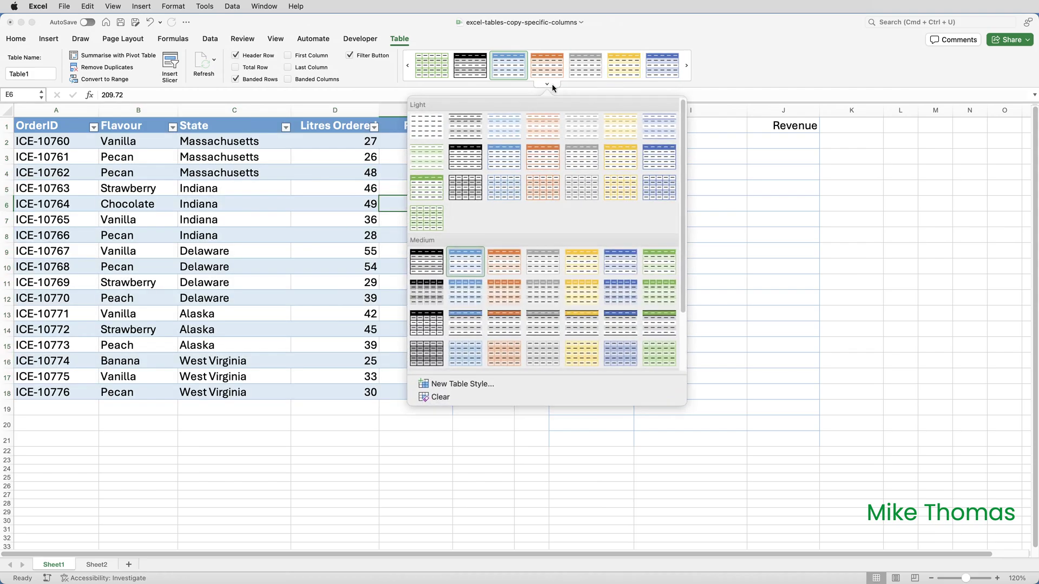
{"action": "left_click", "coordinate": [454, 395]}
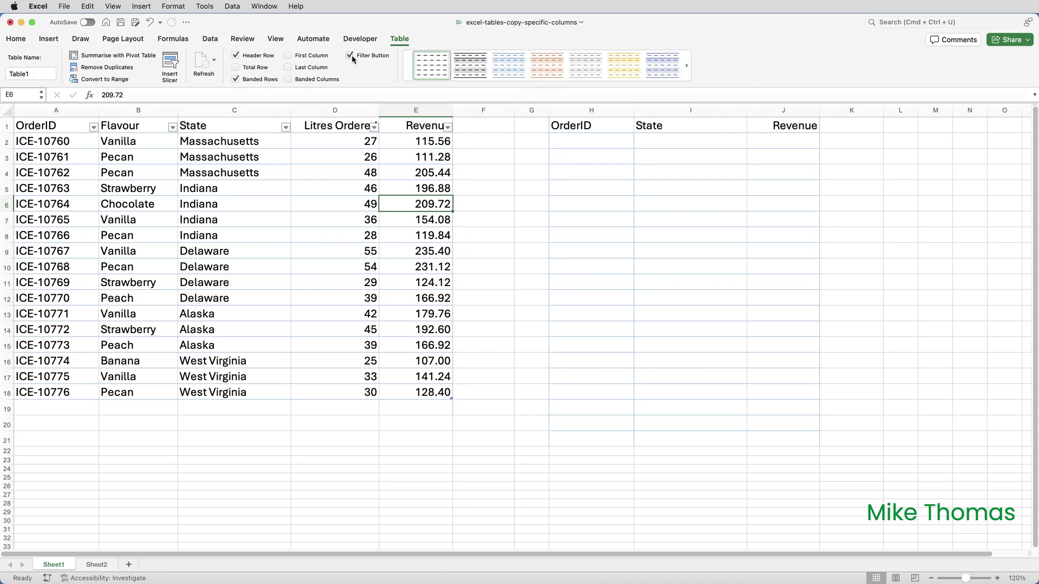
{"action": "left_click", "coordinate": [350, 56]}
{"action": "left_click", "coordinate": [38, 76]}
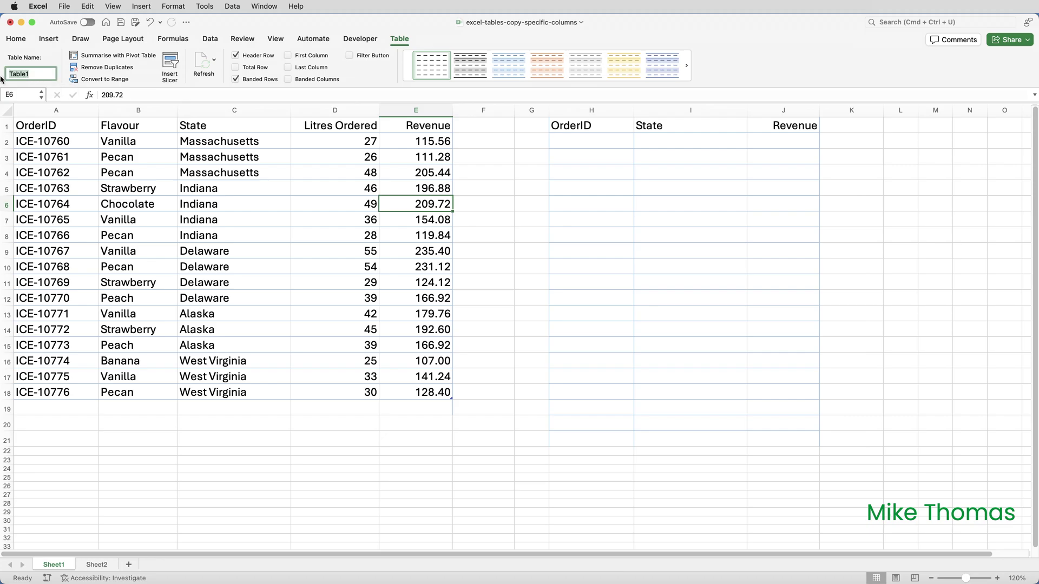
{"action": "type", "text": "IceCream"}
{"action": "key", "text": "Return"}
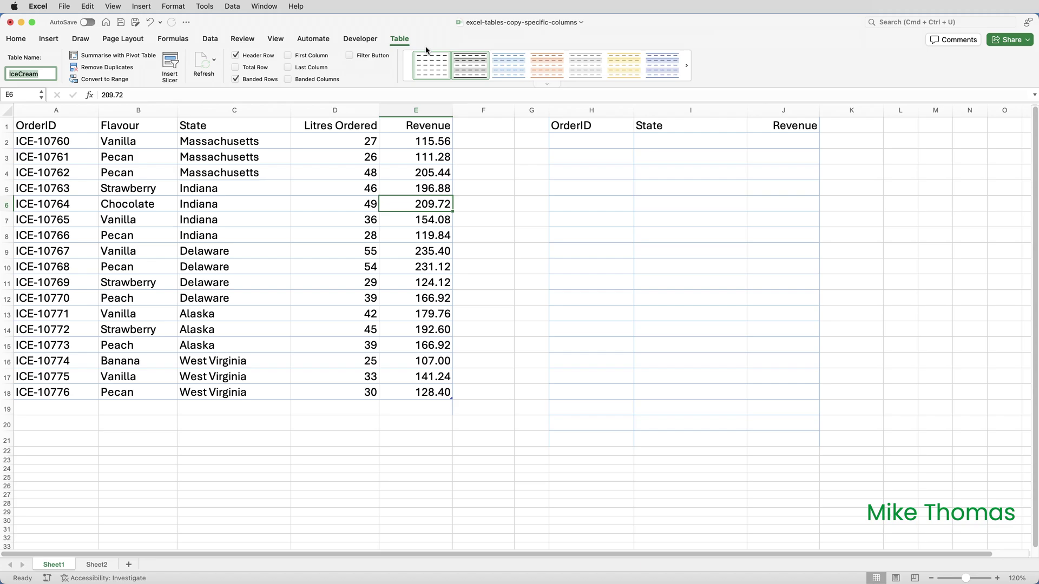
Enter =CHOOSECOLS(IceCream,1,3,5) in H2 to spill OrderID, State and Revenue into H2:J18
{"action": "left_click", "coordinate": [594, 142]}
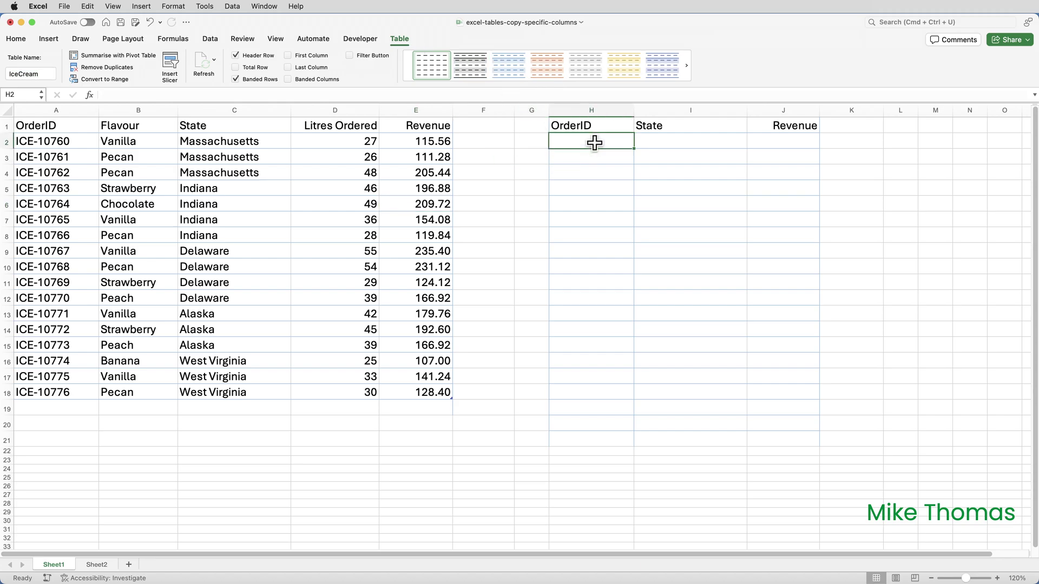
{"action": "type", "text": "=choo"}
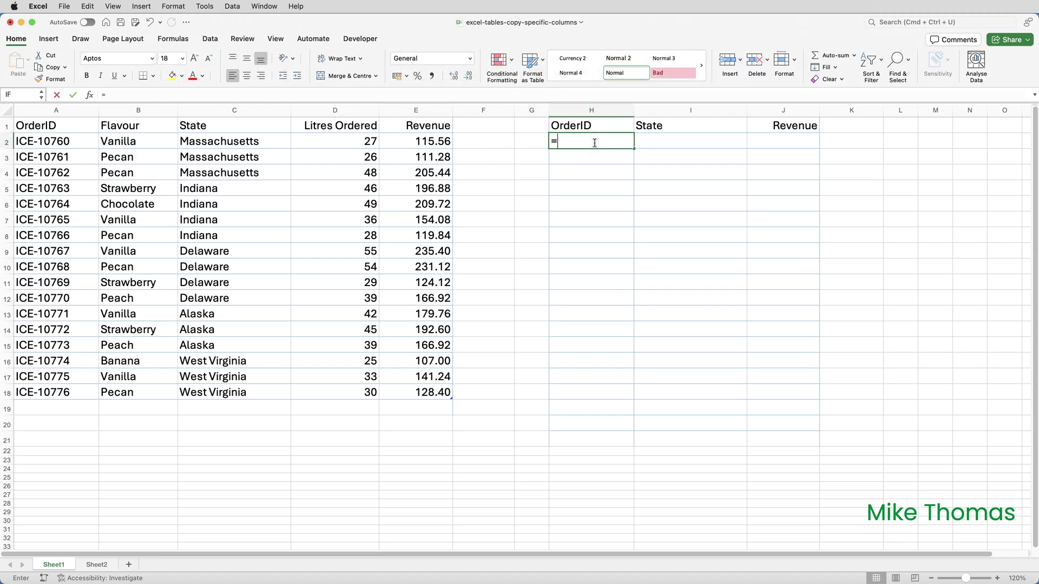
{"action": "key", "text": "Down"}
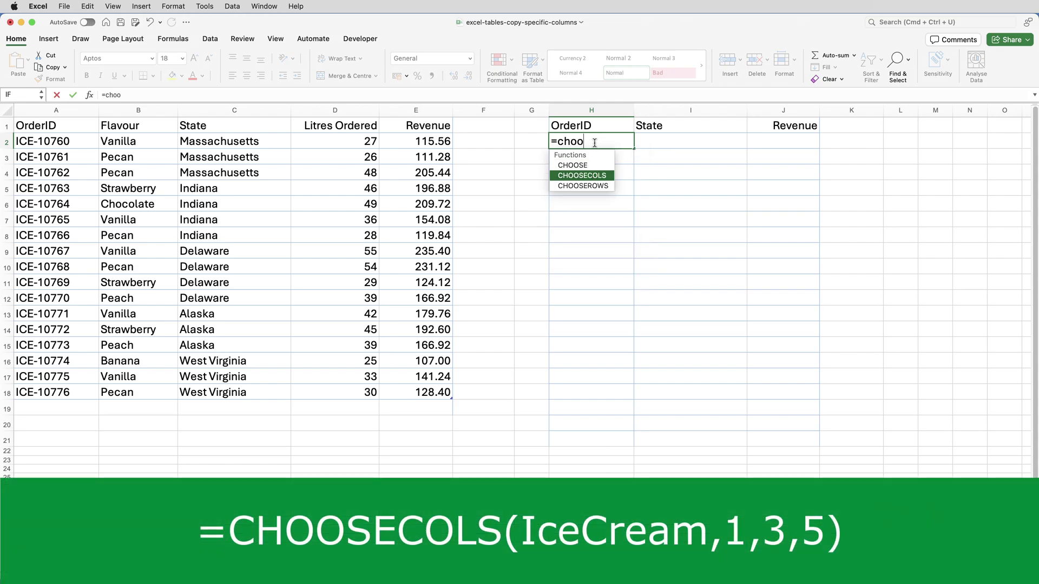
{"action": "key", "text": "Tab"}
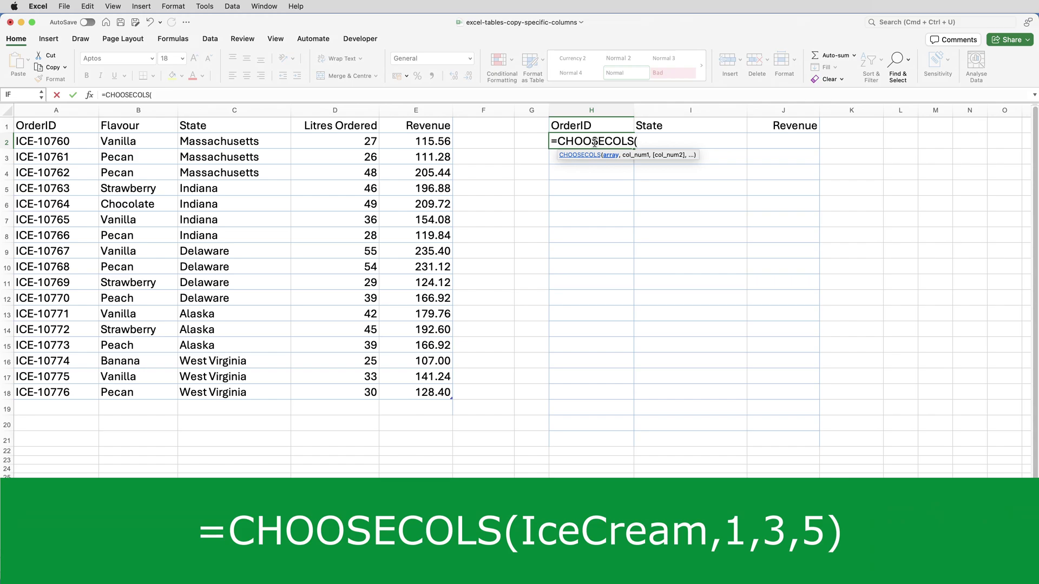
{"action": "type", "text": "I"}
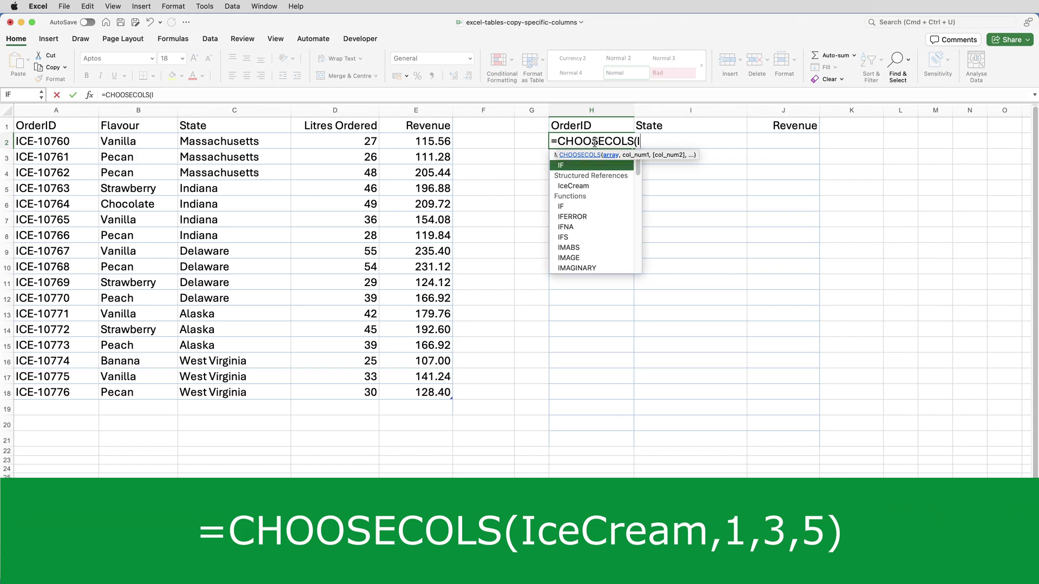
{"action": "type", "text": "ceCrea"}
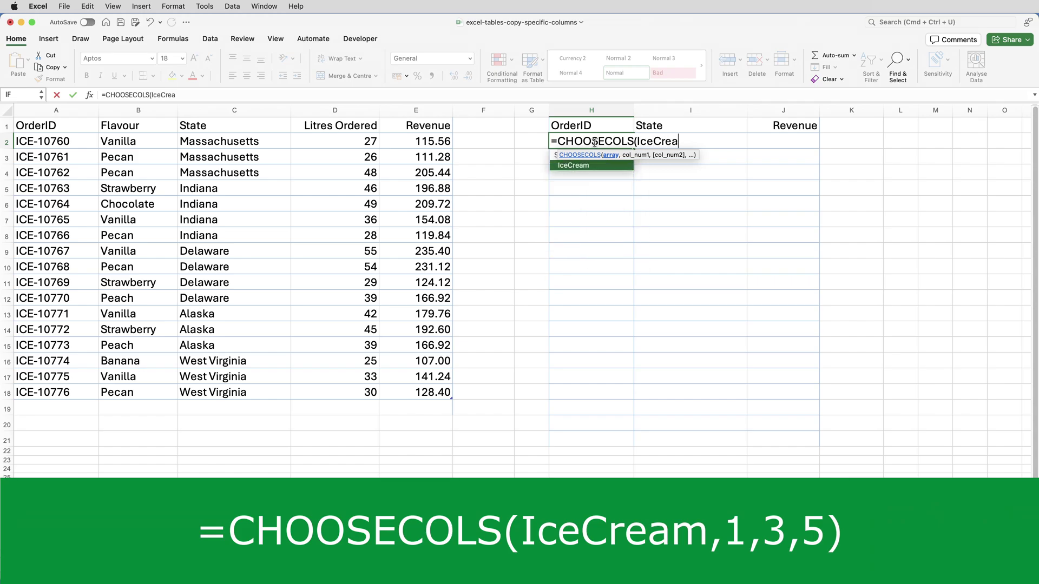
{"action": "type", "text": "m"}
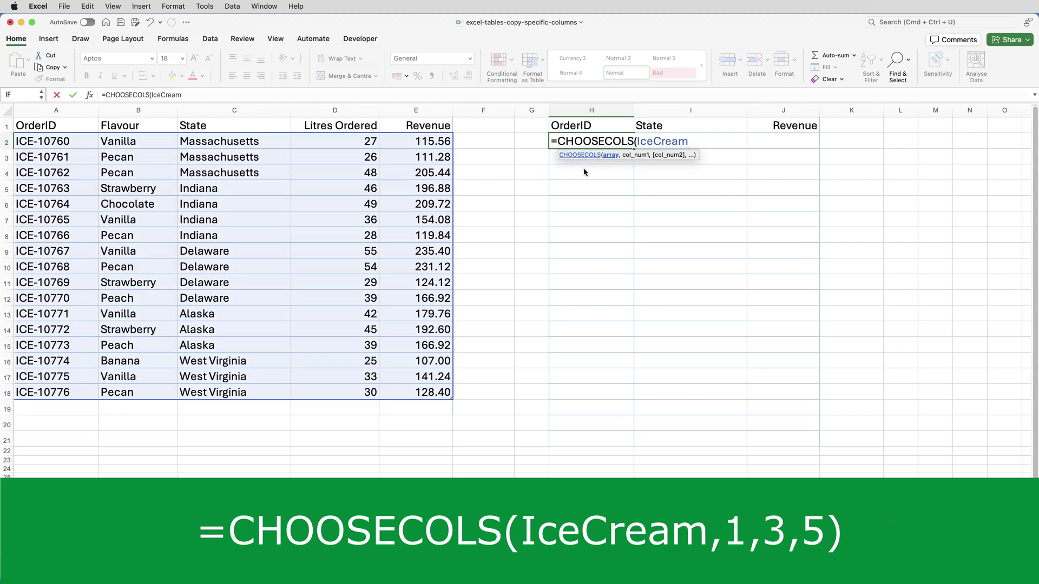
{"action": "type", "text": ",1,3,5"}
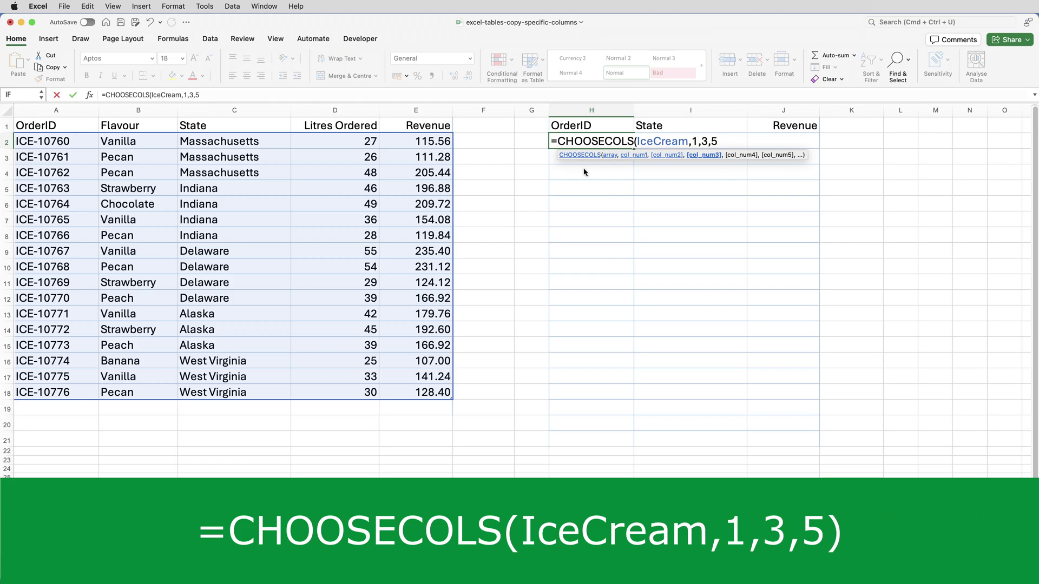
{"action": "type", "text": ")"}
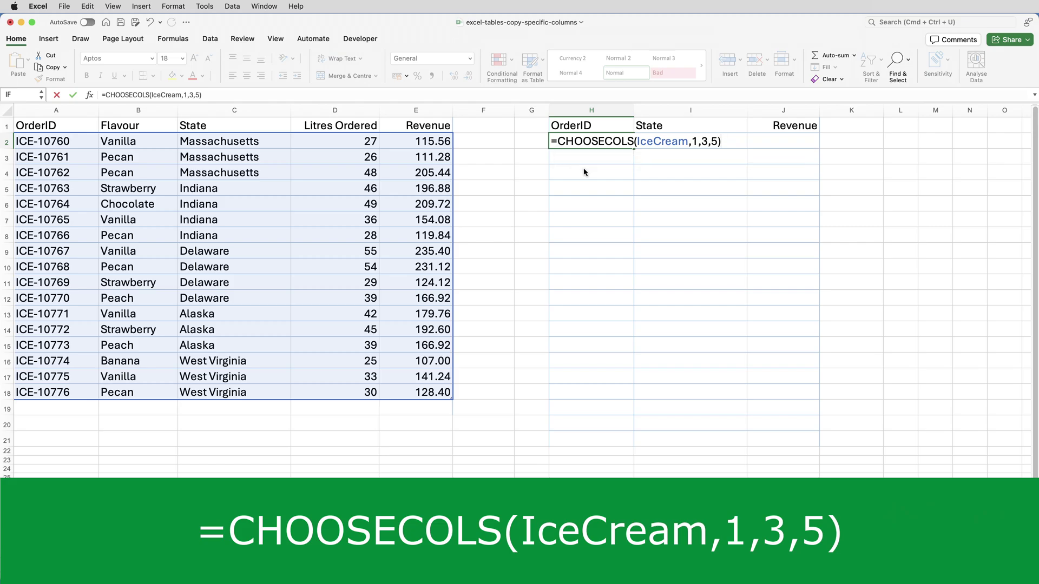
{"action": "key", "text": "Return"}
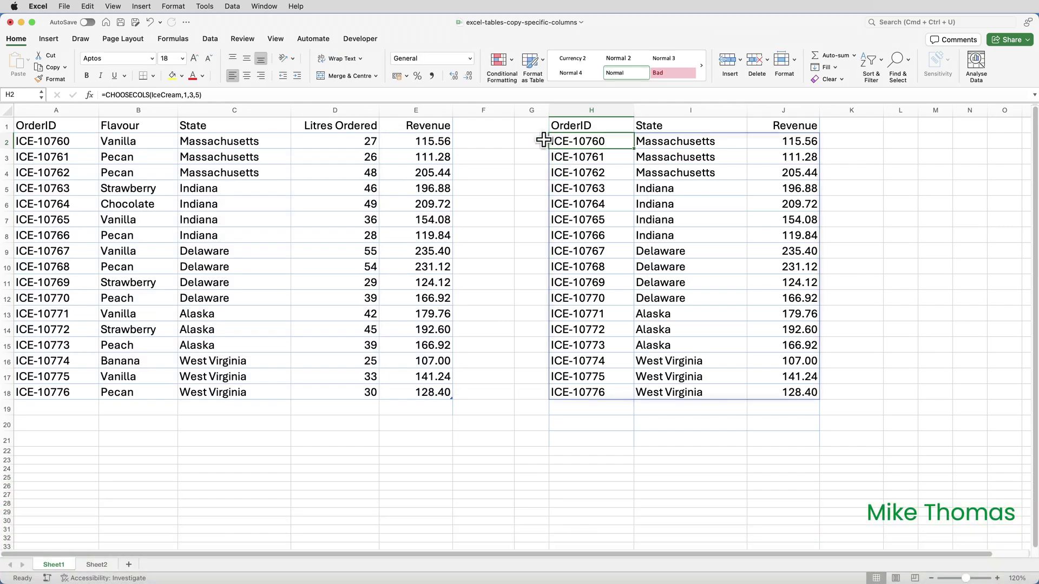
Change order ICE-10761's revenue in E3 to 200 and move to cell A19
{"action": "left_click", "coordinate": [433, 157]}
{"action": "type", "text": "200"}
{"action": "key", "text": "ctrl+Return"}
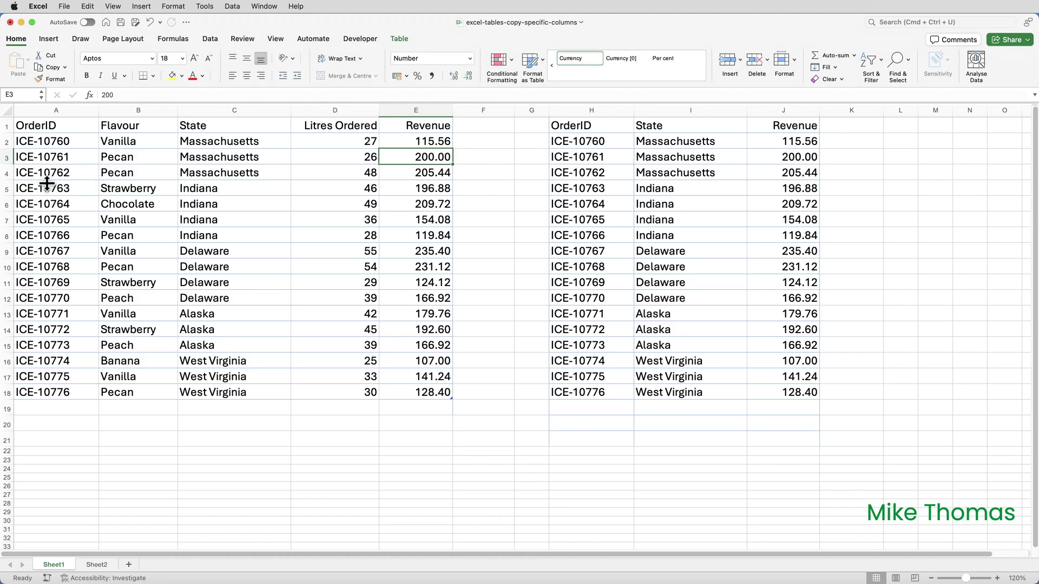
{"action": "left_click", "coordinate": [59, 414]}
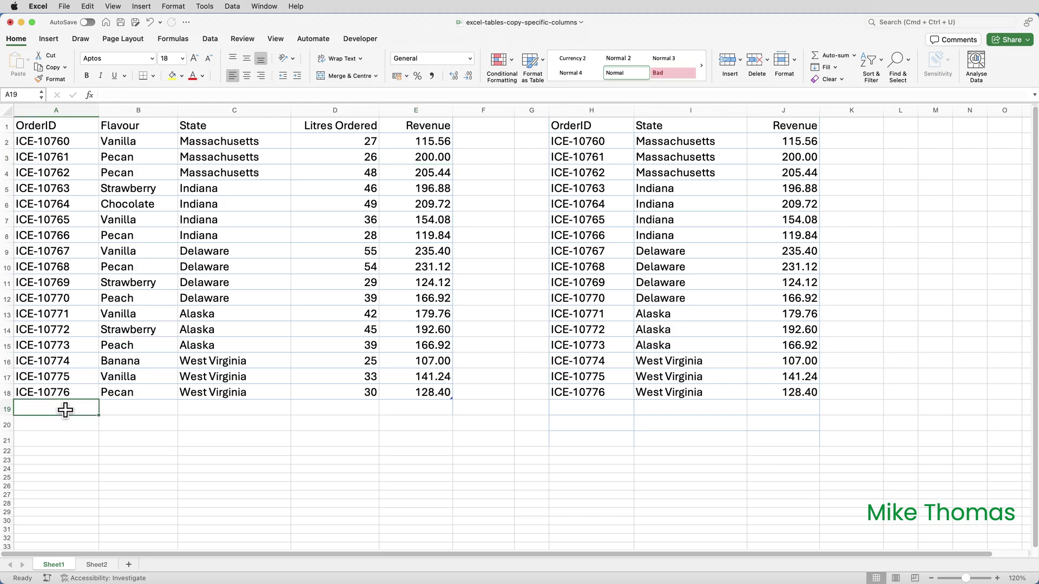
Add order ICE-10778 in row 19: Vanilla, Alaska, 10 litres, revenue 100
{"action": "type", "text": "ICE-"}
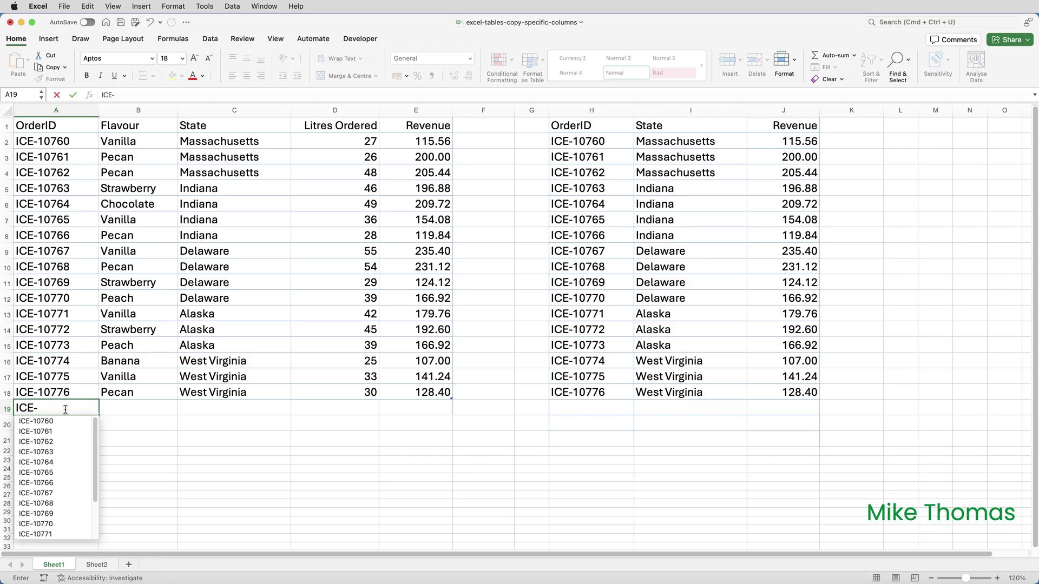
{"action": "type", "text": "10778"}
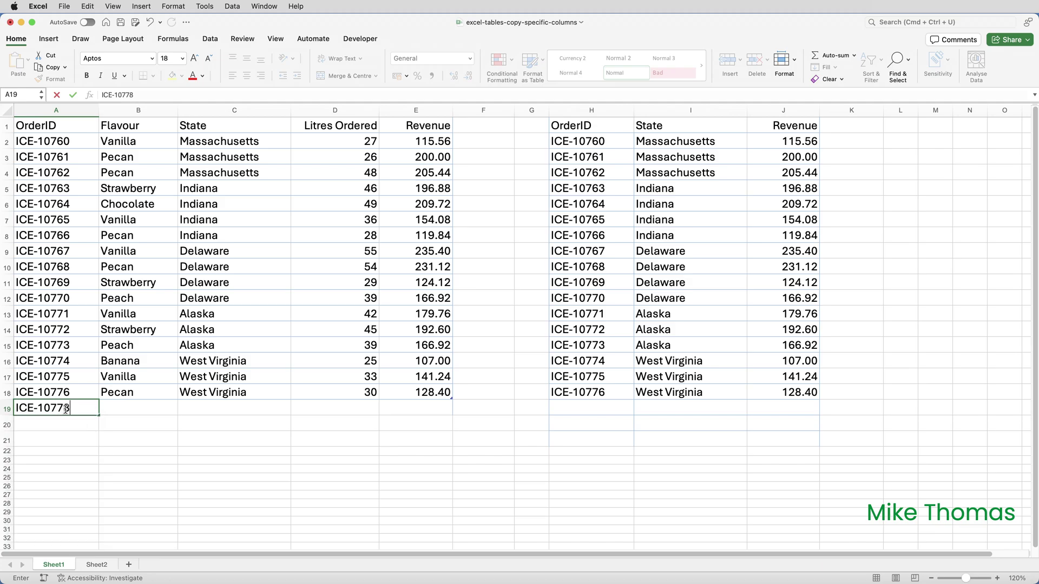
{"action": "key", "text": "Tab"}
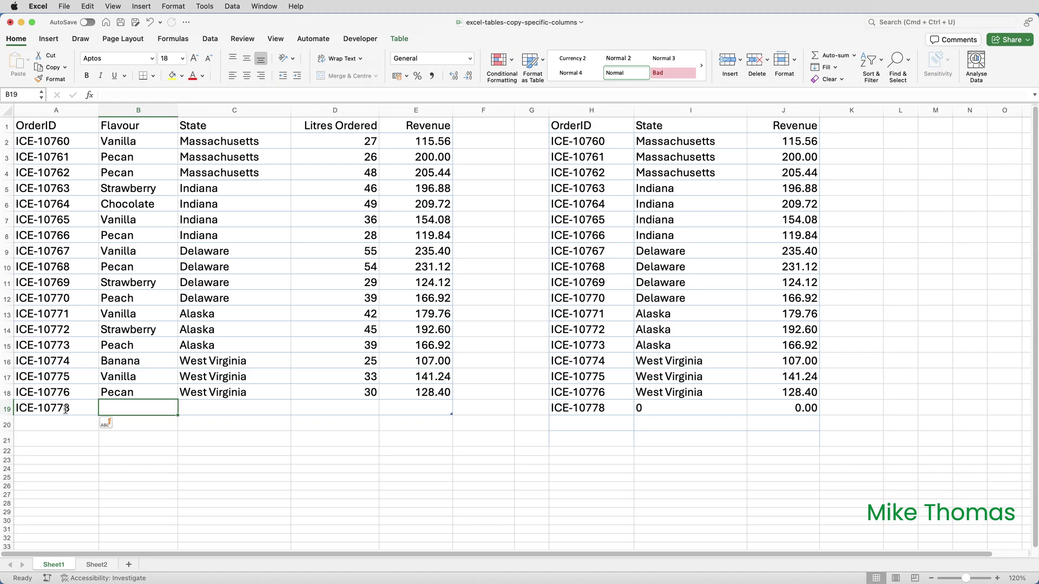
{"action": "type", "text": "Vanilla"}
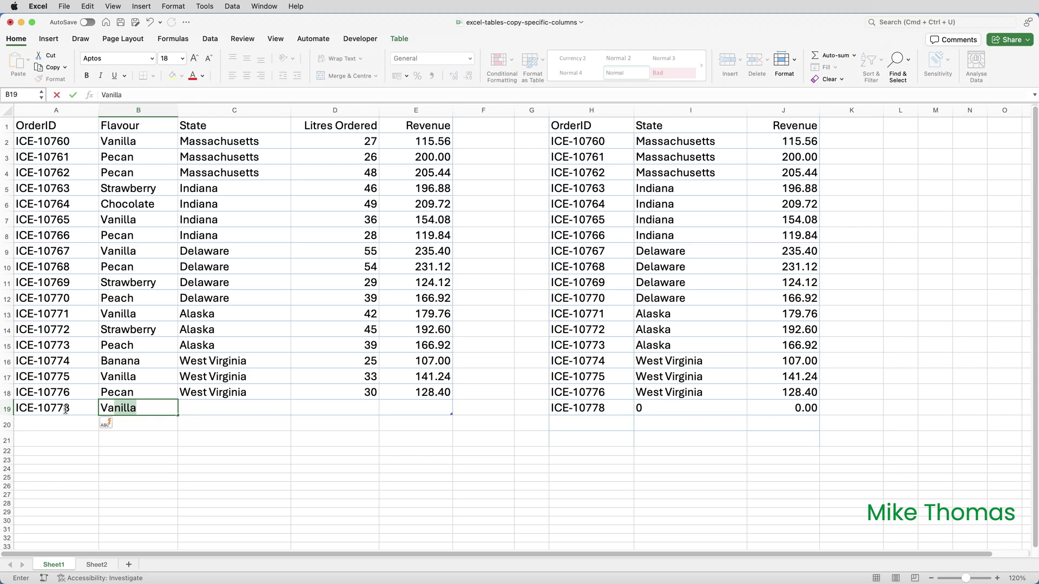
{"action": "key", "text": "Tab"}
{"action": "type", "text": "Al"}
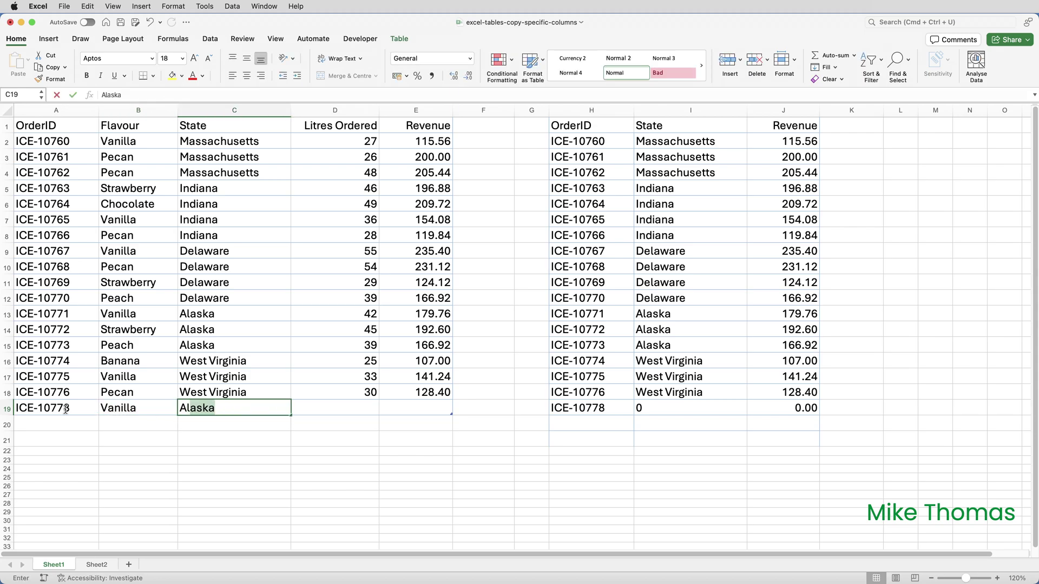
{"action": "key", "text": "Tab"}
{"action": "type", "text": "10"}
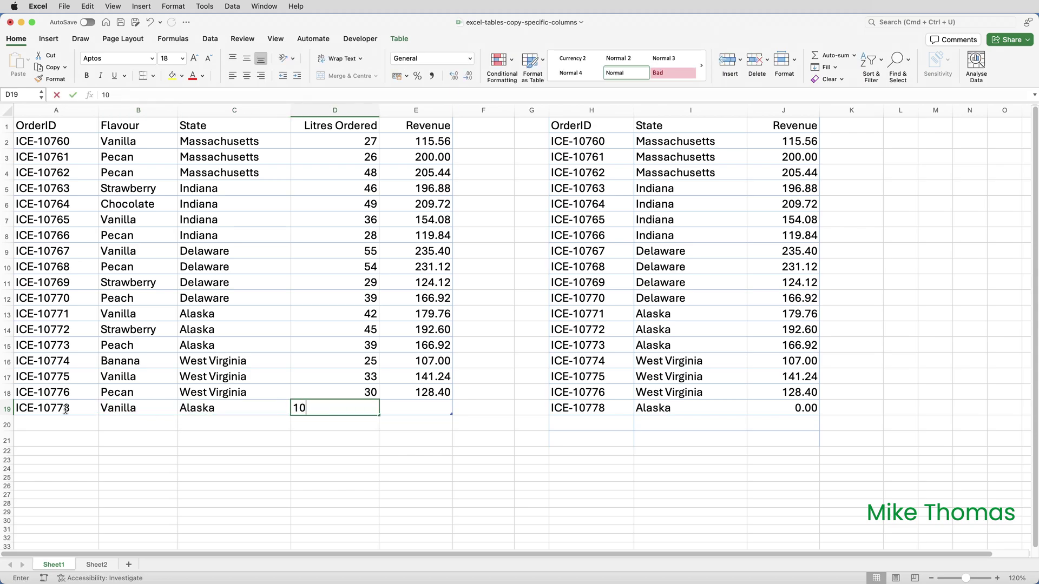
{"action": "key", "text": "Tab"}
{"action": "type", "text": "100"}
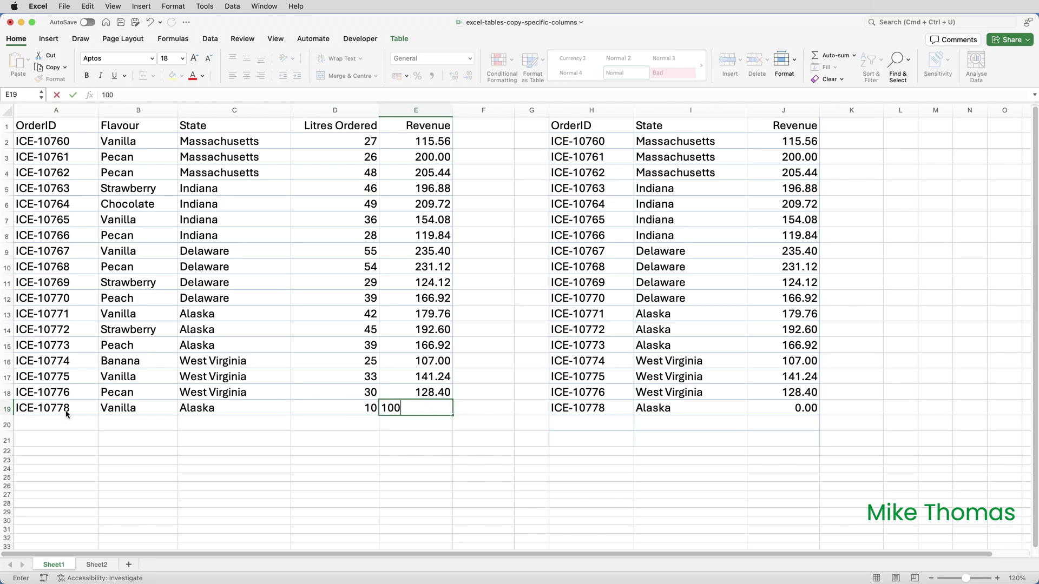
{"action": "key", "text": "Return"}
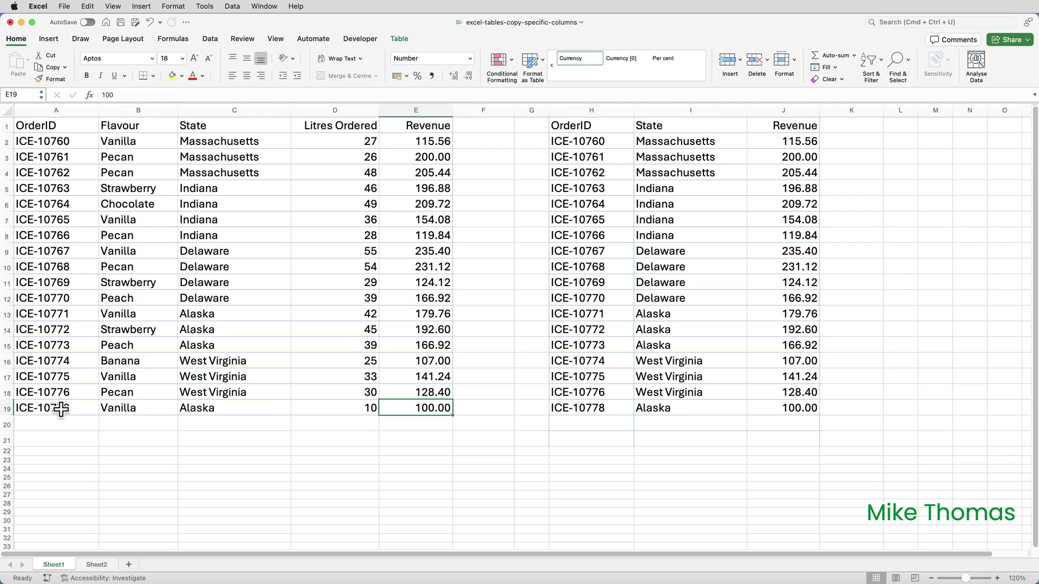
Insert a new table column before Litres Ordered and name its header Sold By
{"action": "left_click", "coordinate": [349, 108]}
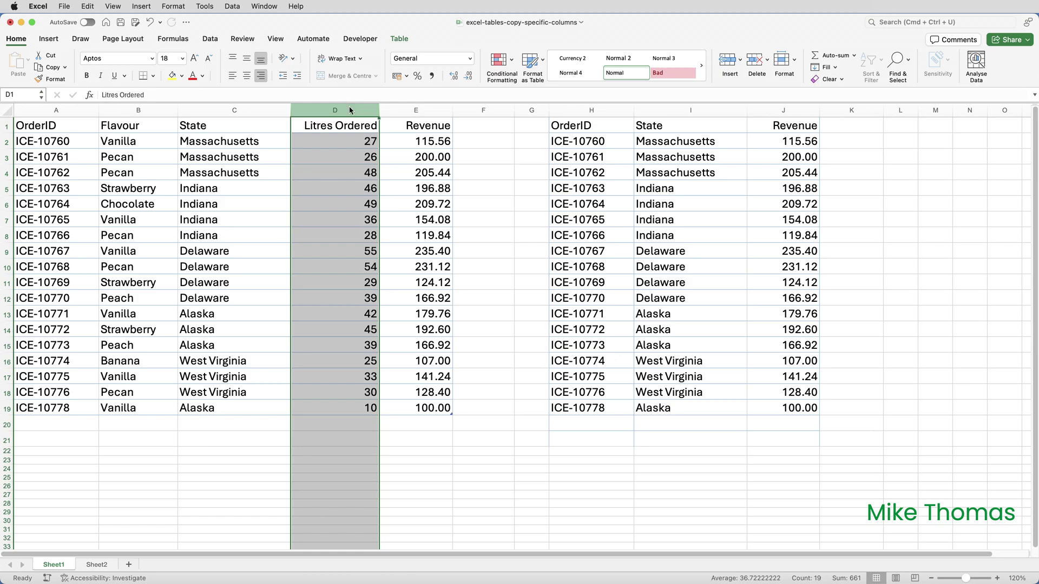
{"action": "right_click", "coordinate": [349, 107]}
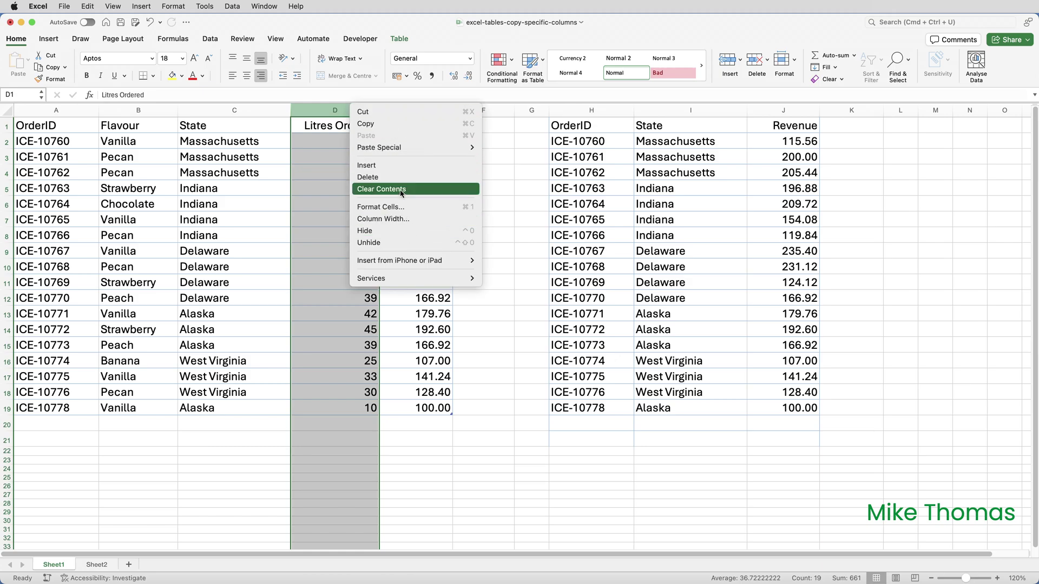
{"action": "left_click", "coordinate": [401, 168]}
{"action": "left_click", "coordinate": [349, 126]}
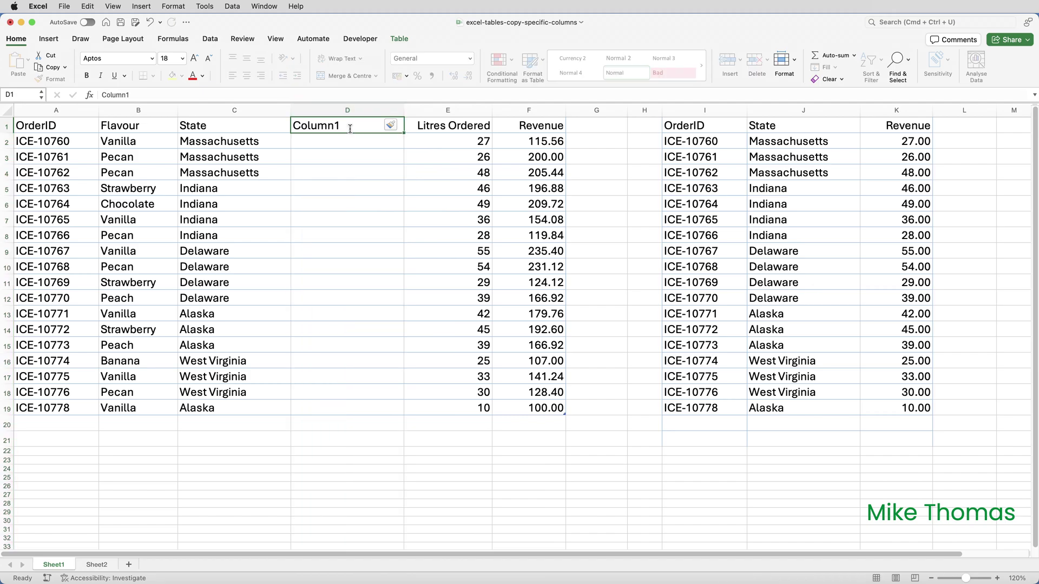
{"action": "type", "text": "Sold By"}
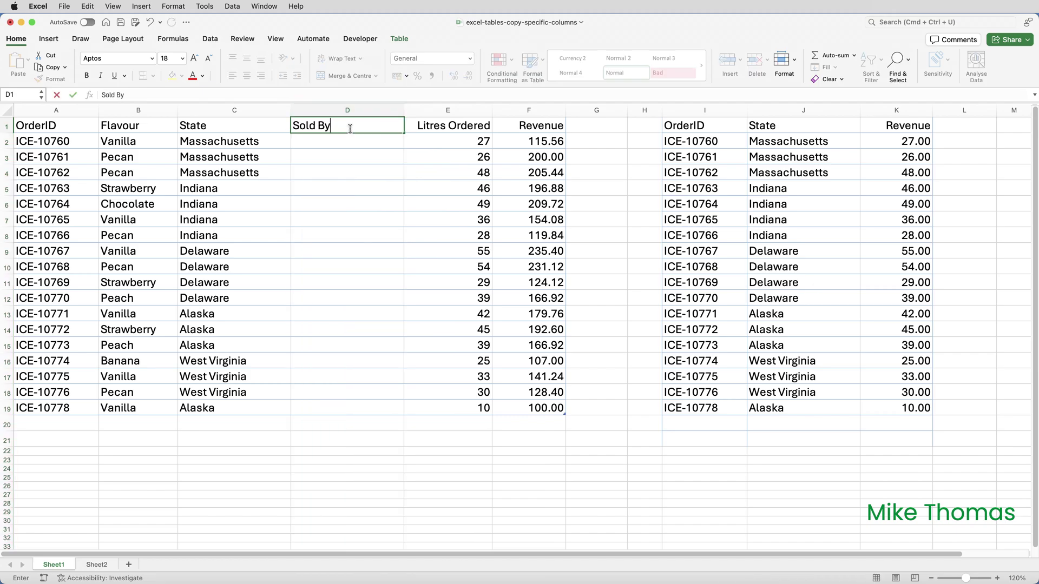
{"action": "left_click", "coordinate": [695, 140]}
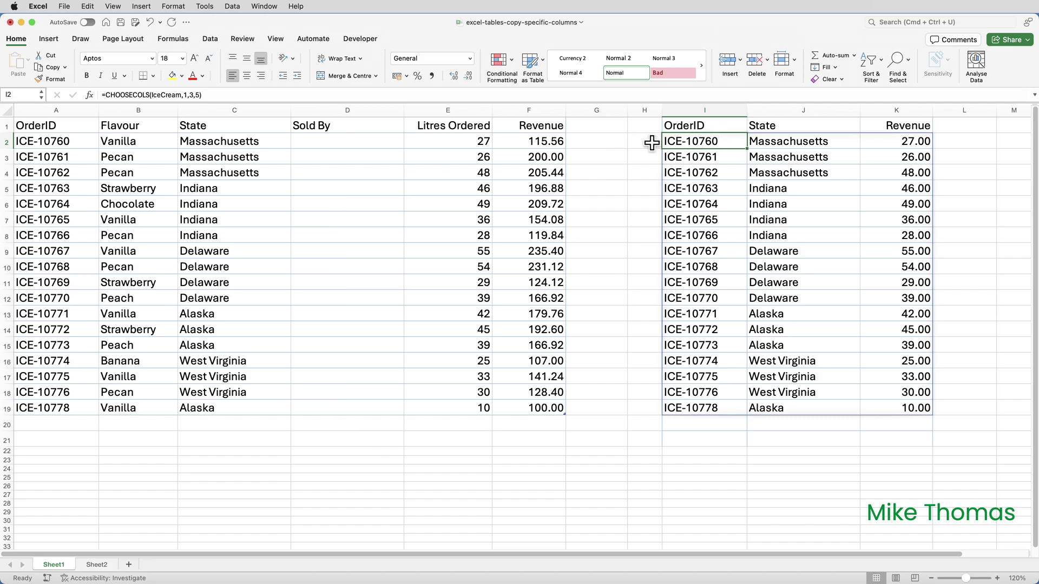
{"action": "double_click", "coordinate": [725, 142]}
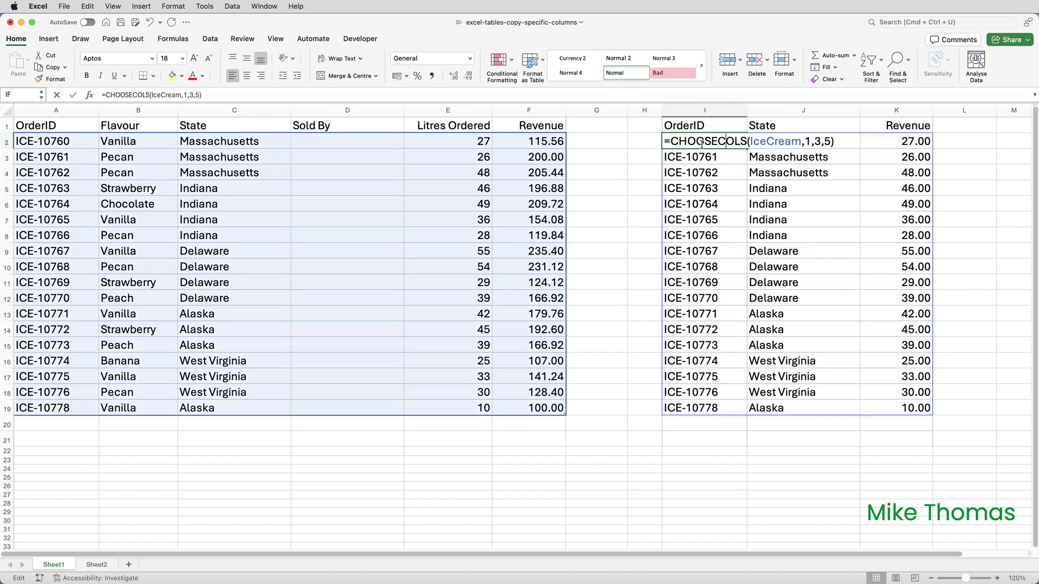
Change the I2 formula to =CHOOSECOLS(IceCream,1,3,6) so Revenue shows correctly again
{"action": "left_click", "coordinate": [827, 141]}
{"action": "type", "text": "6"}
{"action": "key", "text": "Delete"}
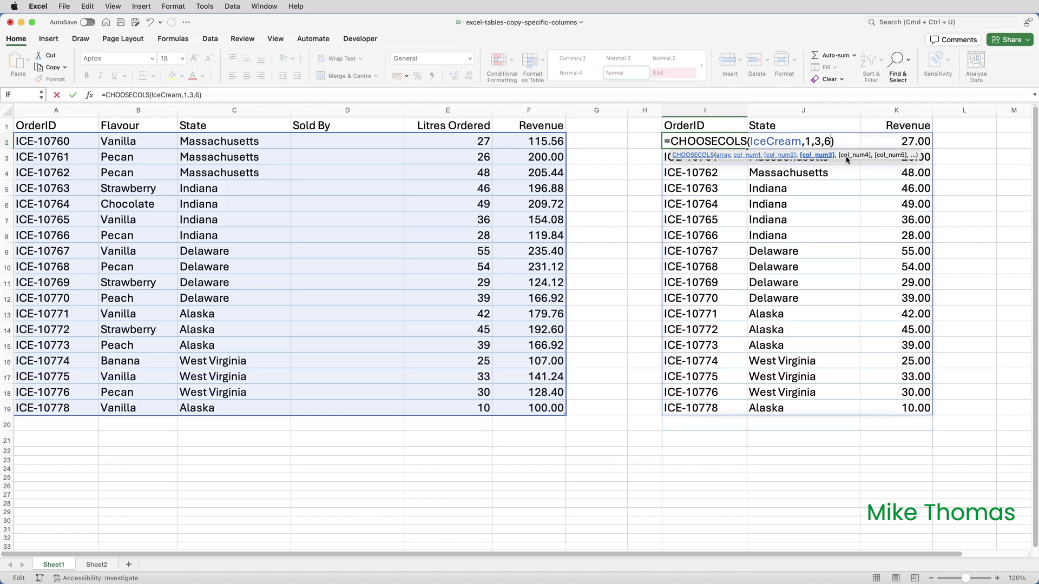
{"action": "key", "text": "Return"}
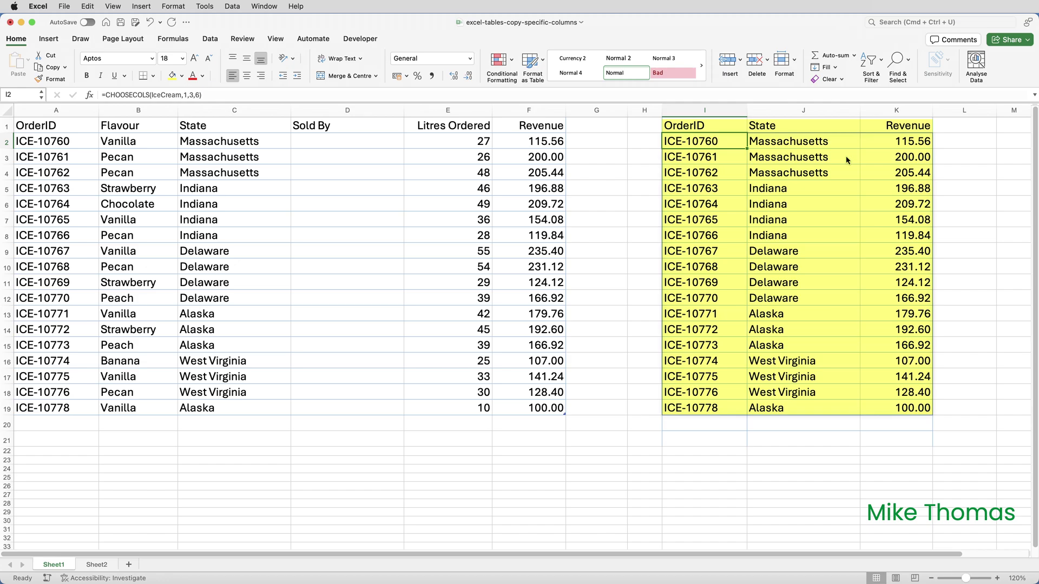
{"action": "left_click", "coordinate": [96, 565]}
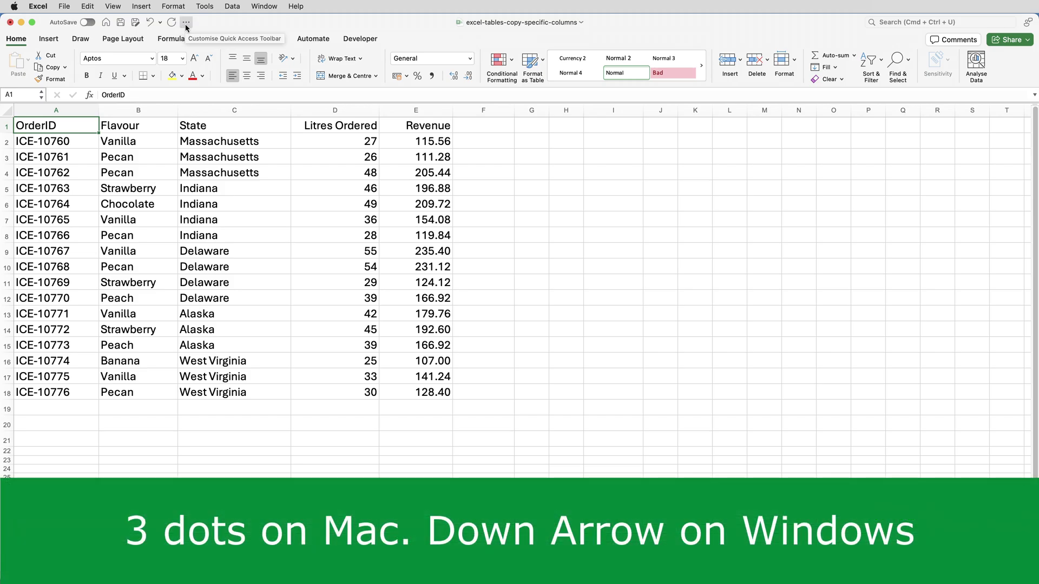
Add the Camera command from All Commands to the Quick Access Toolbar and save
{"action": "left_click", "coordinate": [186, 25]}
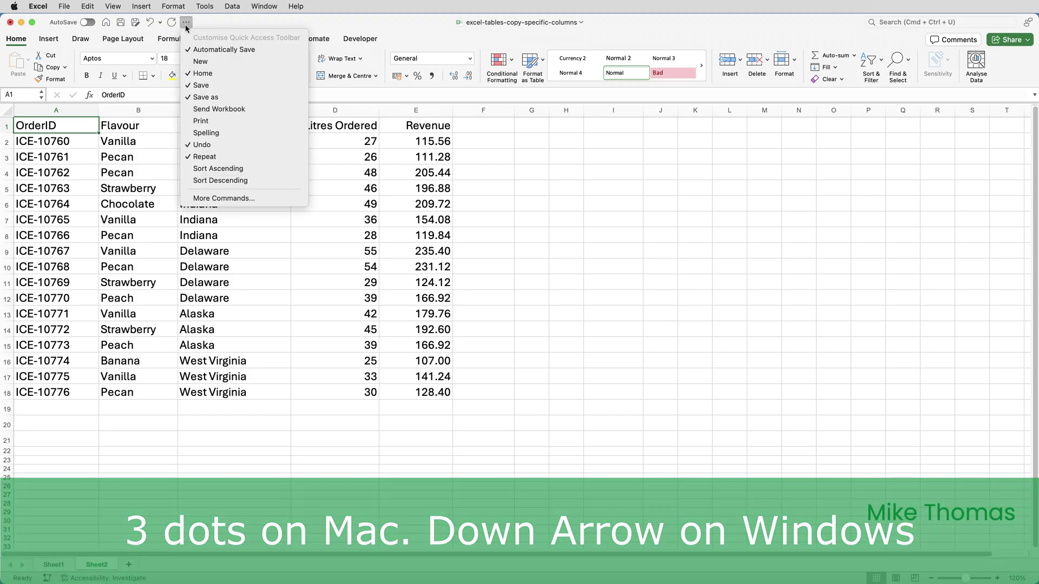
{"action": "left_click", "coordinate": [268, 200]}
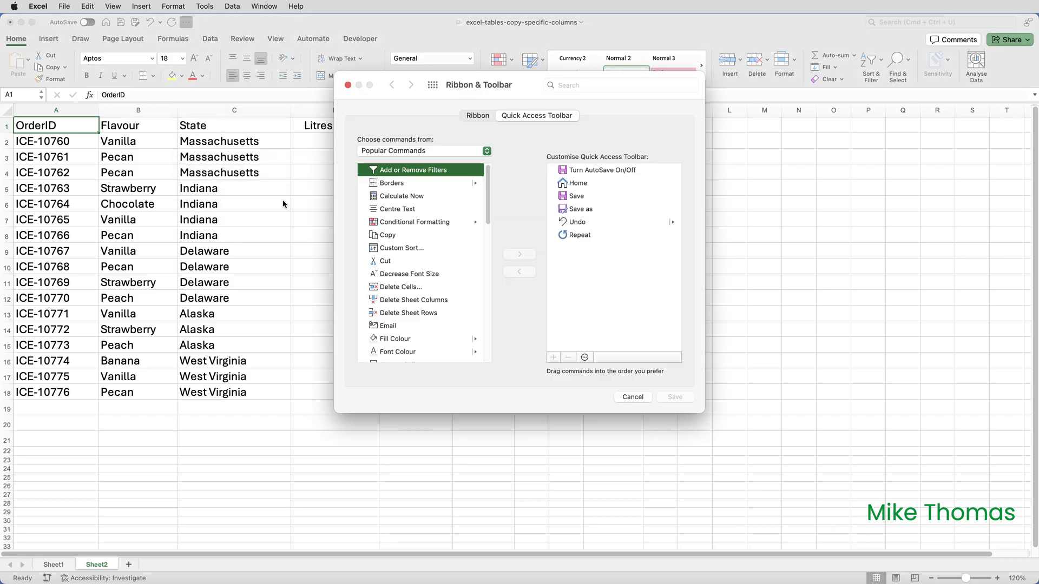
{"action": "left_click", "coordinate": [436, 152]}
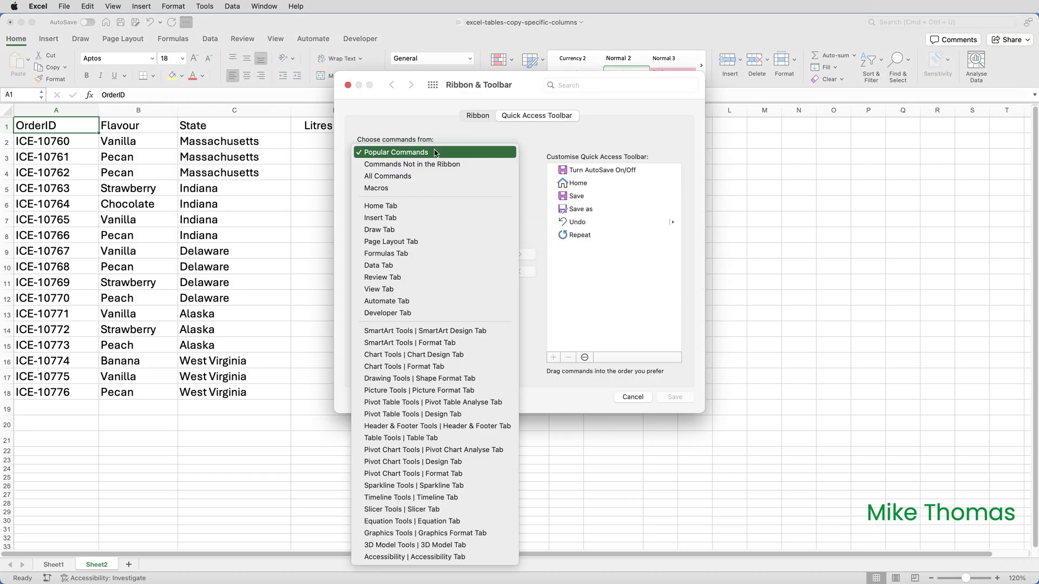
{"action": "left_click", "coordinate": [420, 176]}
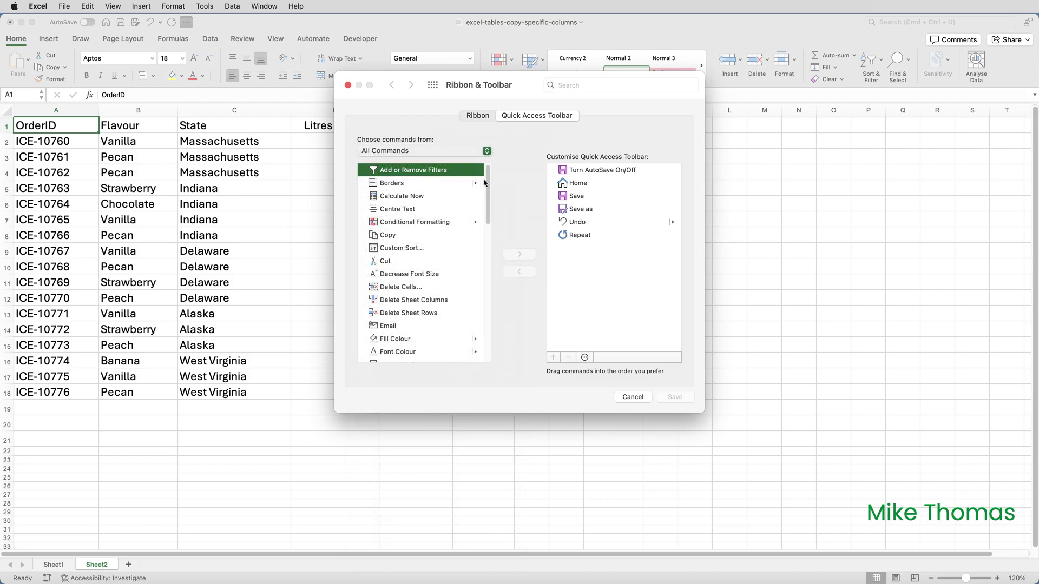
{"action": "scroll", "coordinate": [487, 180], "scroll_direction": "down", "scroll_amount": 15}
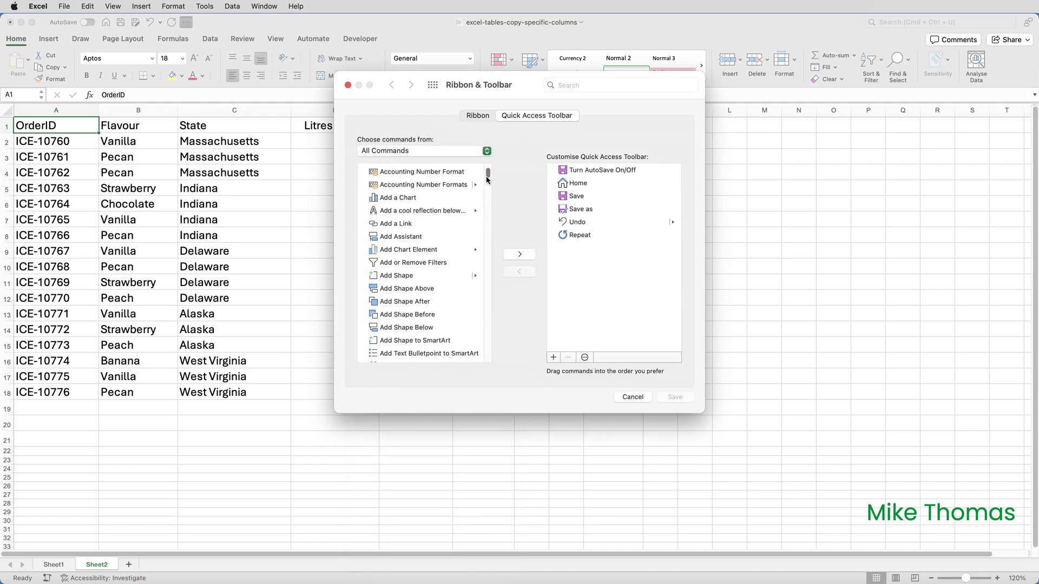
{"action": "scroll", "coordinate": [486, 181], "scroll_direction": "down", "scroll_amount": 10}
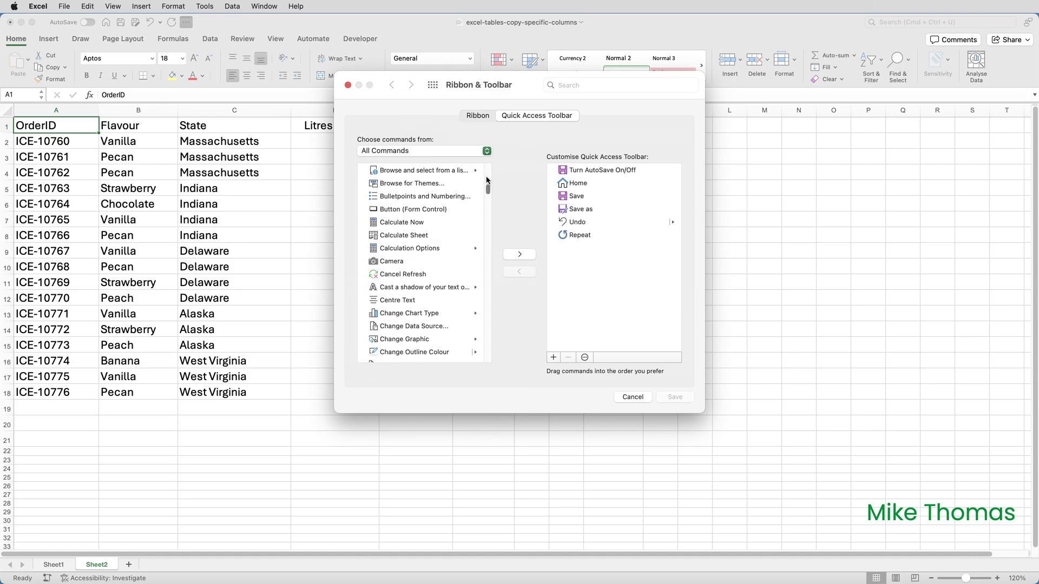
{"action": "left_click", "coordinate": [394, 262]}
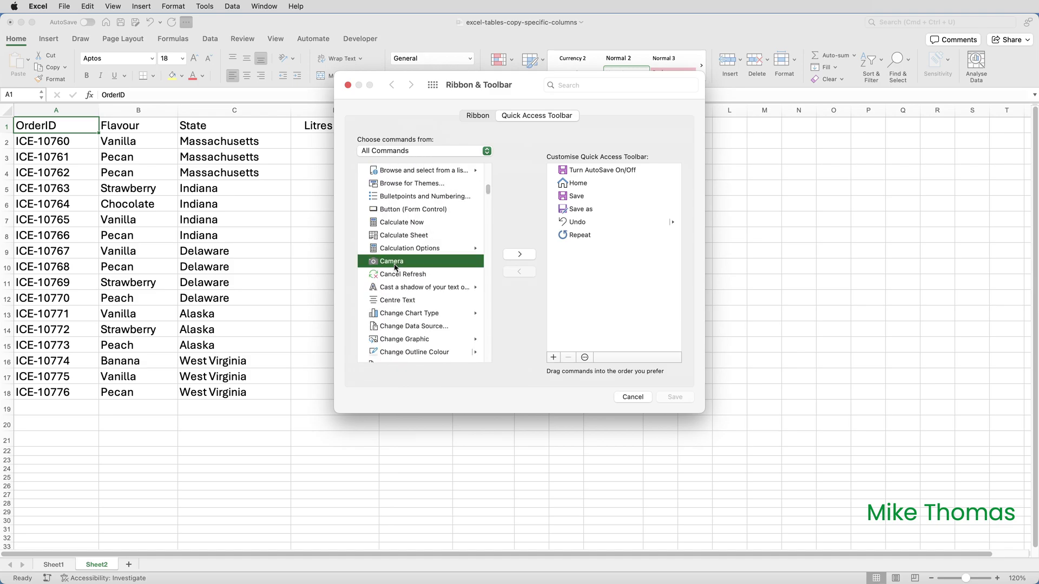
{"action": "left_click", "coordinate": [523, 257]}
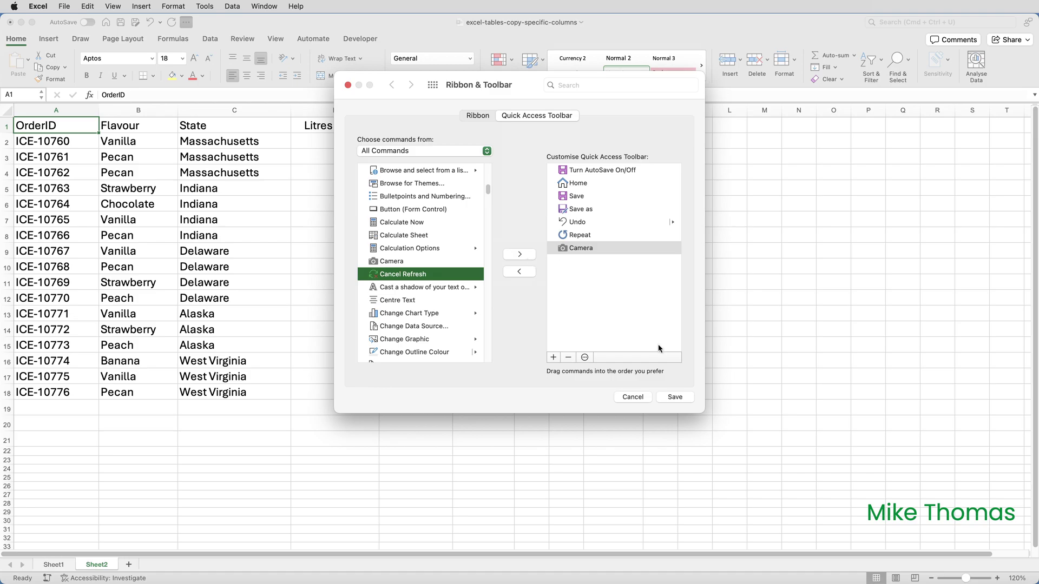
{"action": "left_click", "coordinate": [681, 402]}
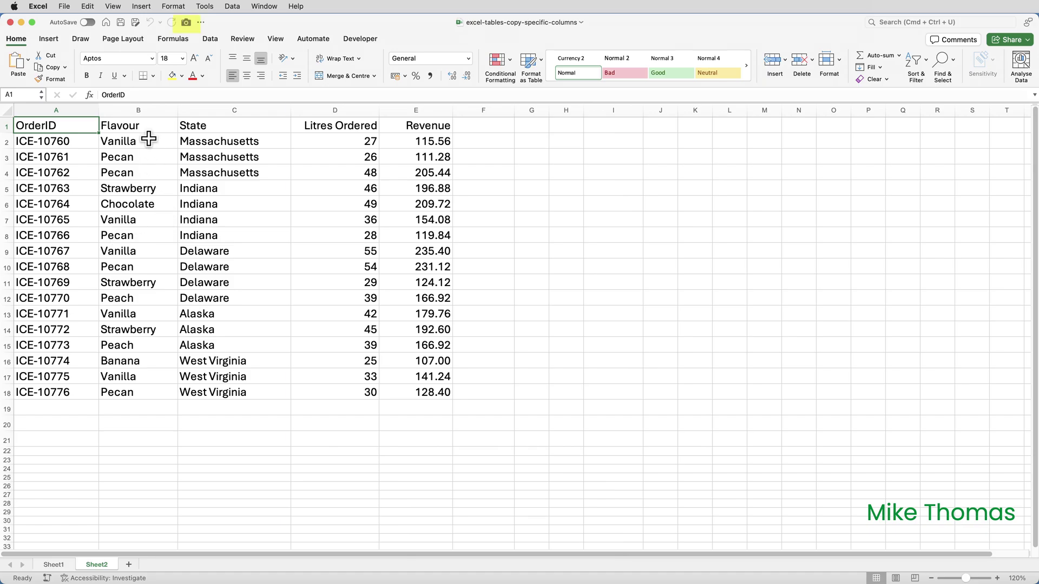
Hide the Flavour (column B) and Litres Ordered (column D) columns on Sheet2
{"action": "left_click", "coordinate": [146, 110]}
{"action": "right_click", "coordinate": [147, 112]}
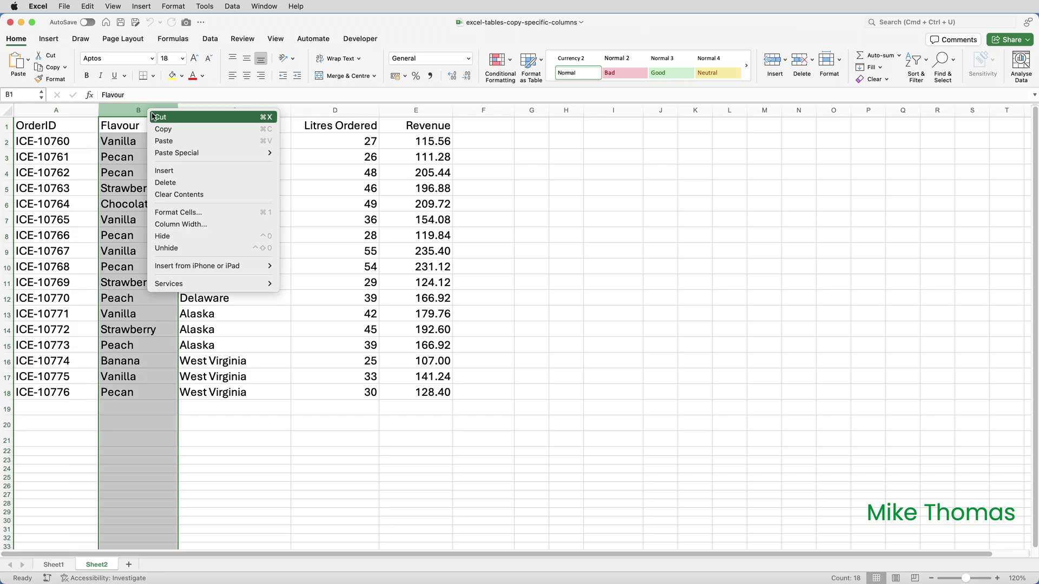
{"action": "left_click", "coordinate": [192, 238]}
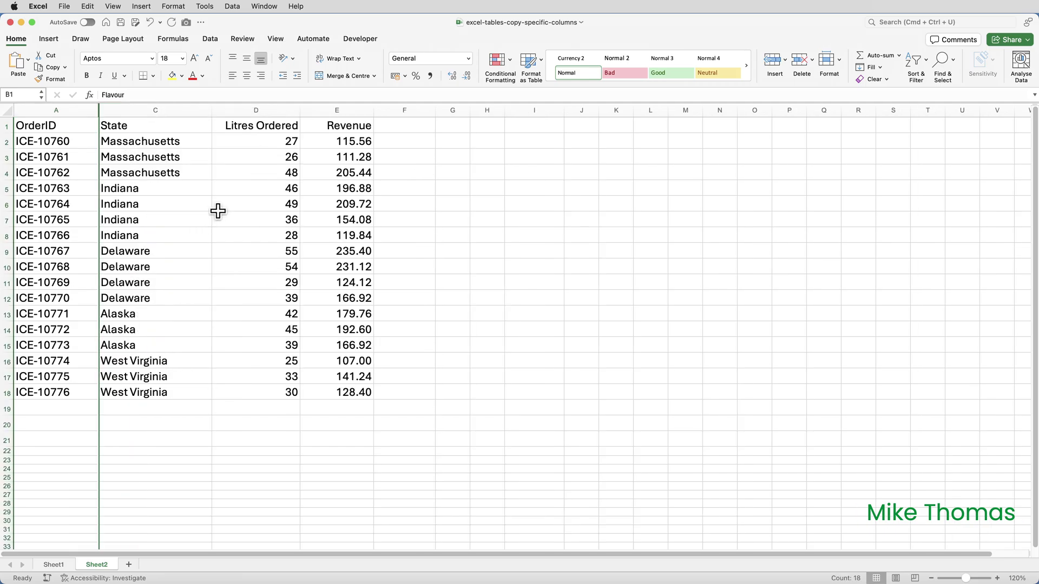
{"action": "left_click", "coordinate": [260, 112]}
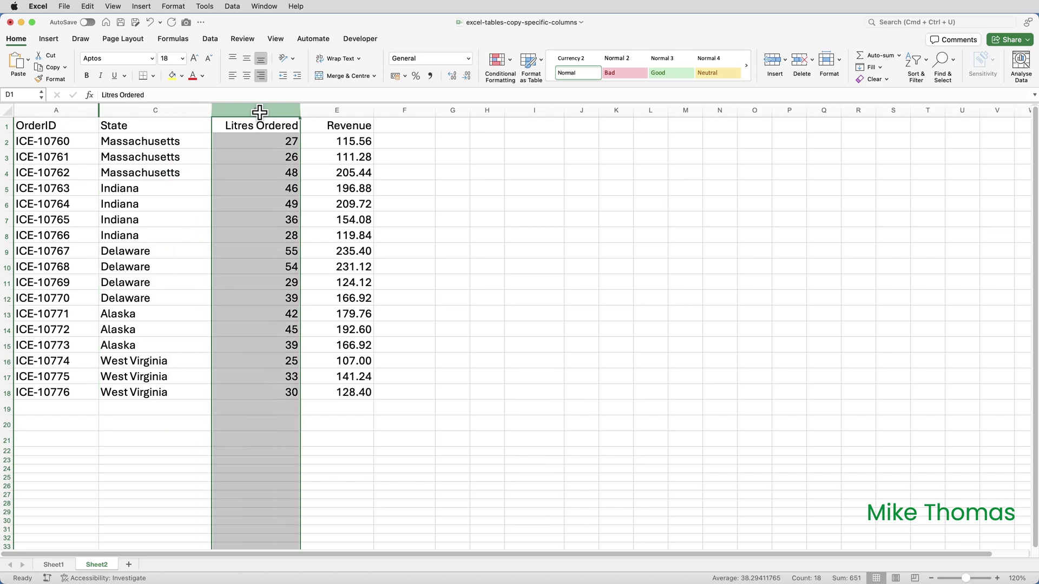
{"action": "right_click", "coordinate": [260, 112]}
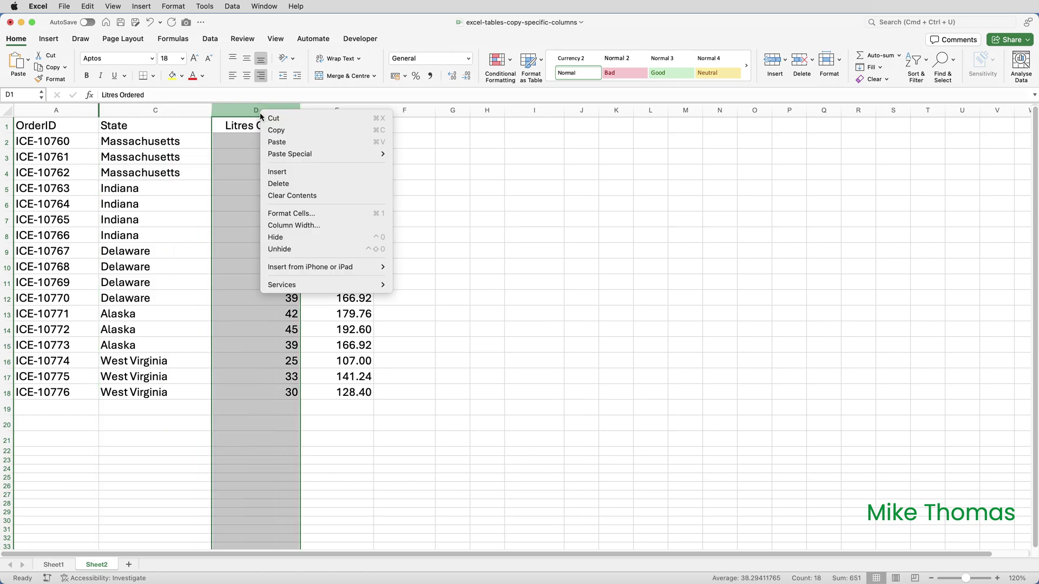
{"action": "left_click", "coordinate": [293, 239]}
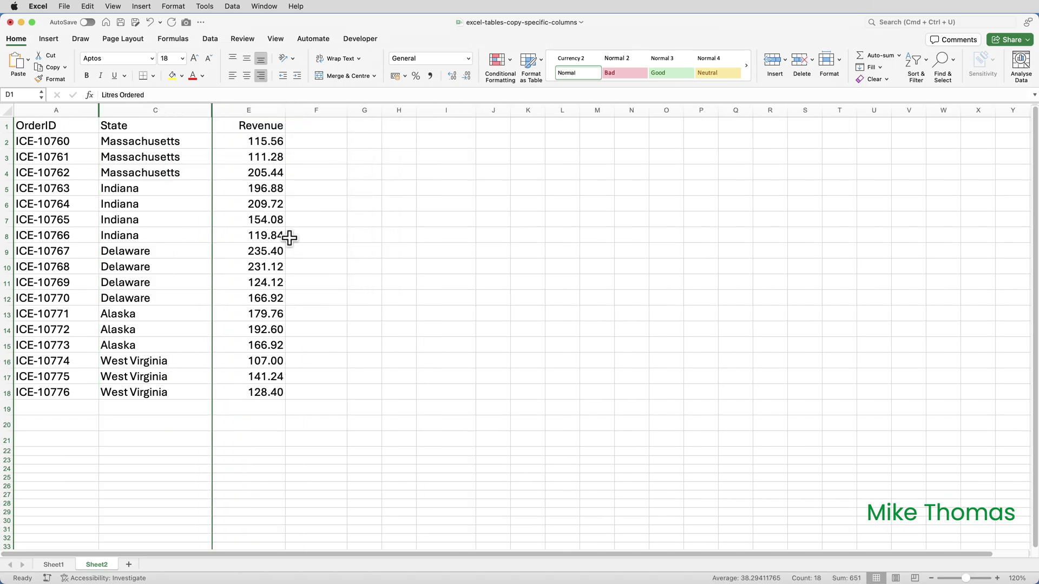
{"action": "key", "text": "super+a"}
{"action": "left_click", "coordinate": [157, 298]}
Place a linked Camera picture of A1:E18 at cell G1
{"action": "left_click_drag", "start_coordinate": [69, 127], "coordinate": [249, 388]}
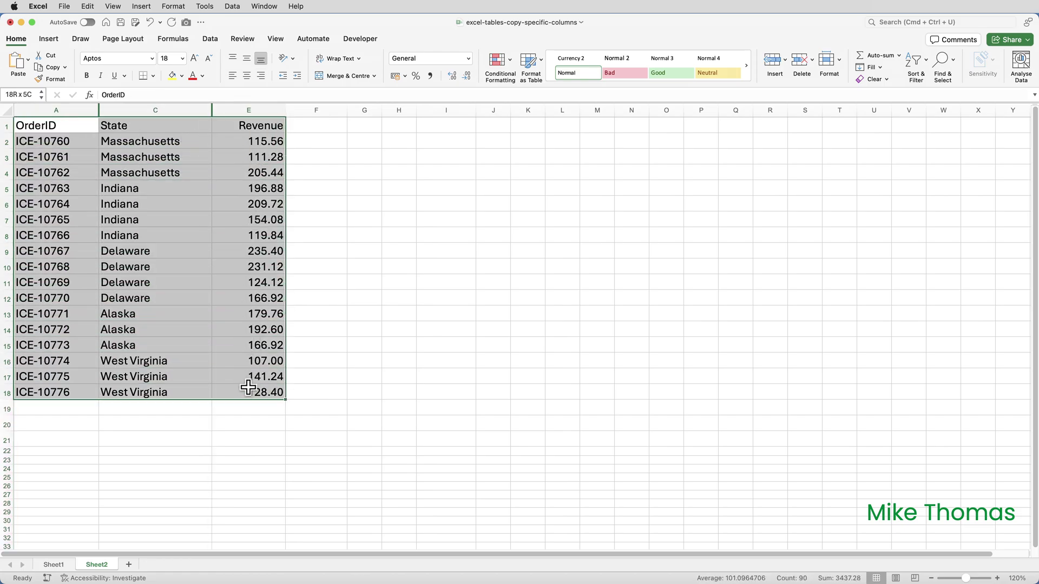
{"action": "left_click", "coordinate": [186, 22]}
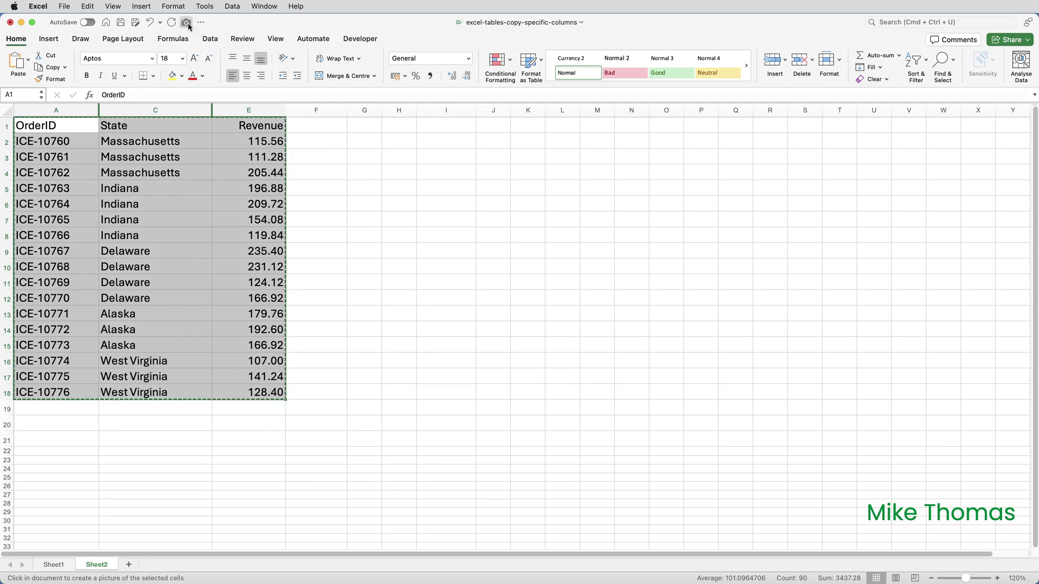
{"action": "left_click", "coordinate": [349, 121]}
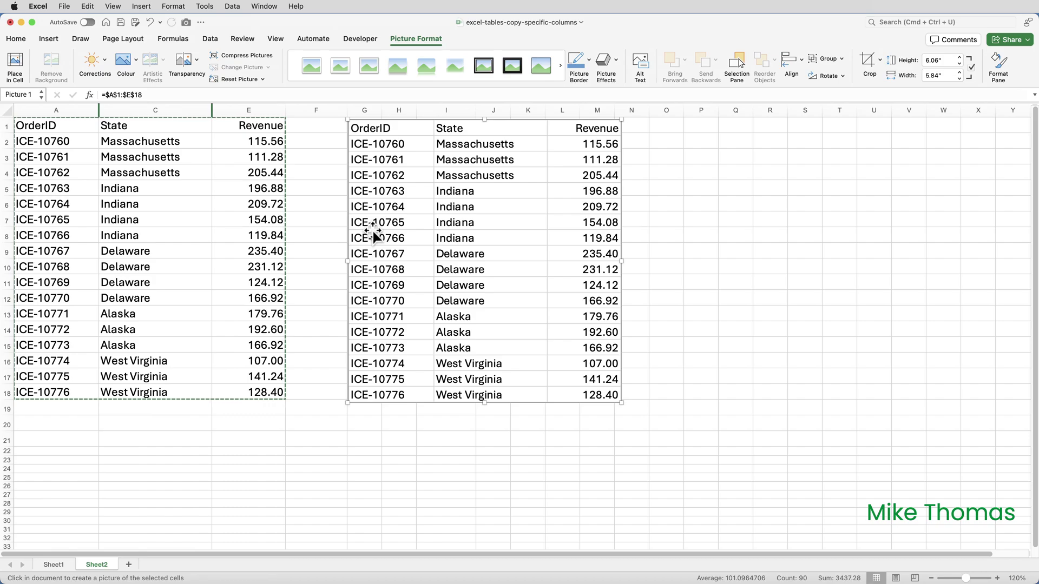
{"action": "key", "text": "Escape"}
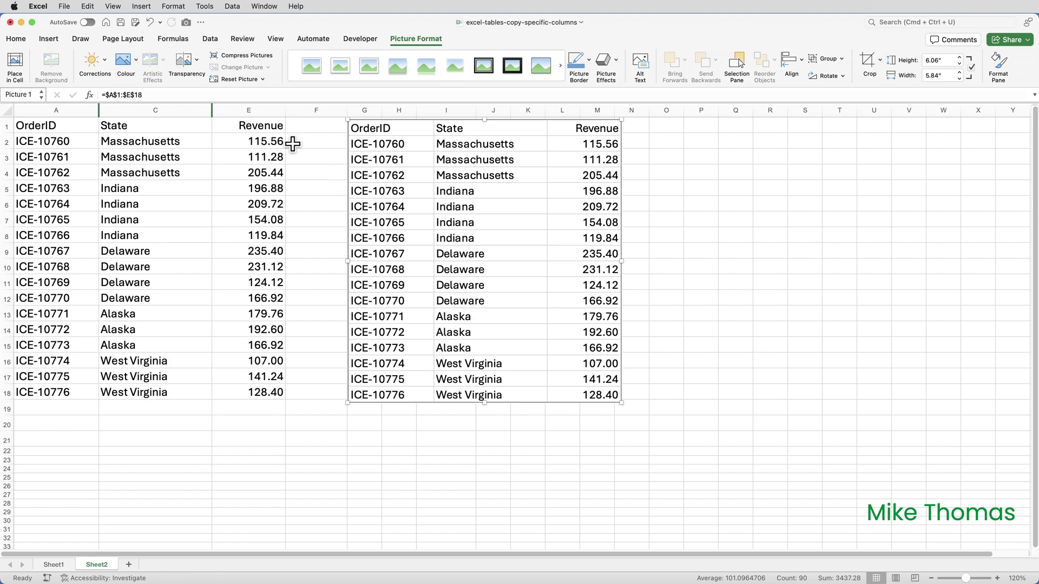
Set the E2 Revenue to 200, then nudge the linked picture slightly down and right
{"action": "left_click", "coordinate": [264, 141]}
{"action": "type", "text": "200"}
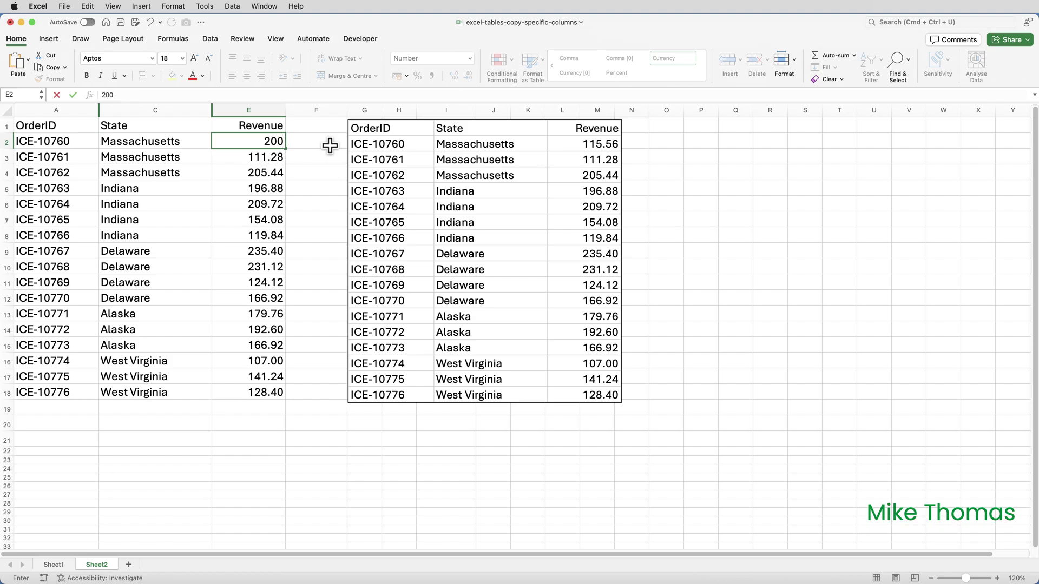
{"action": "key", "text": "ctrl+Return"}
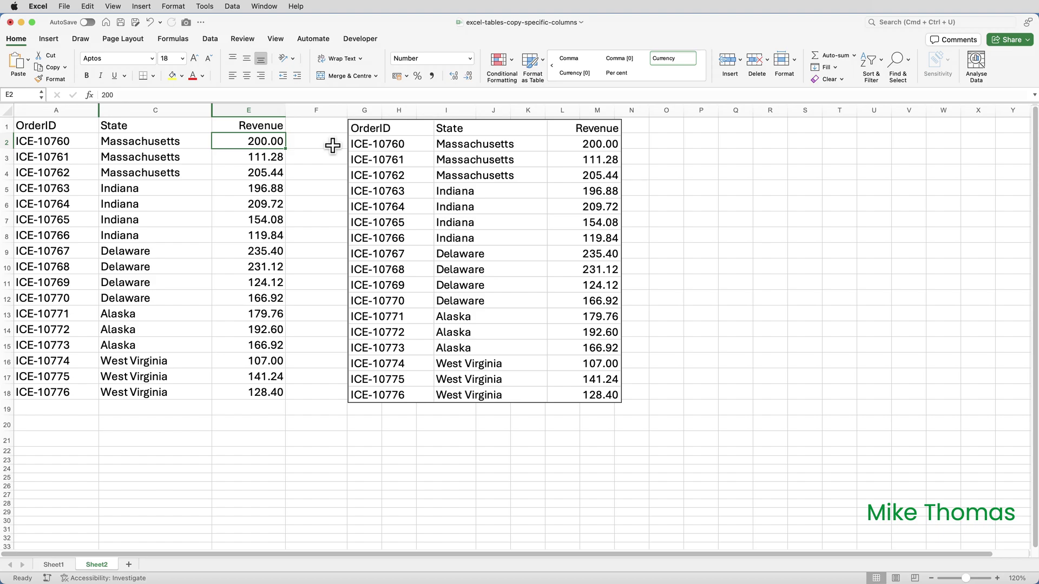
{"action": "mouse_move", "coordinate": [348, 143]}
{"action": "left_mouse_down"}
{"action": "mouse_move", "coordinate": [440, 227]}
{"action": "mouse_move", "coordinate": [347, 177]}
{"action": "mouse_move", "coordinate": [440, 144]}
{"action": "mouse_move", "coordinate": [455, 150]}
{"action": "mouse_move", "coordinate": [398, 171]}
{"action": "mouse_move", "coordinate": [348, 143]}
{"action": "left_mouse_up"}
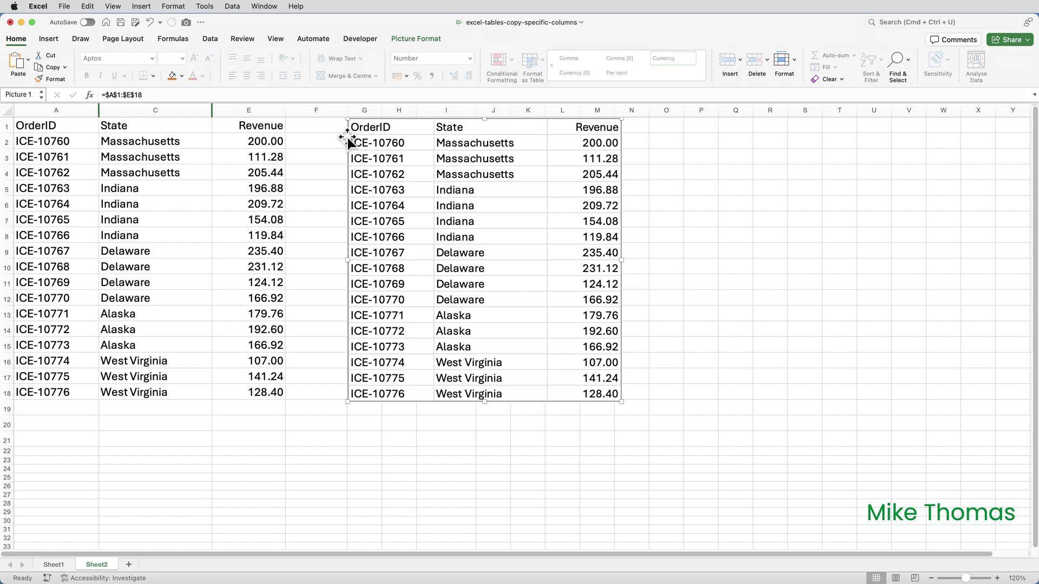
Delete the linked picture and name the range A1:E18 'Source' via the Name Box
{"action": "key", "text": "Delete"}
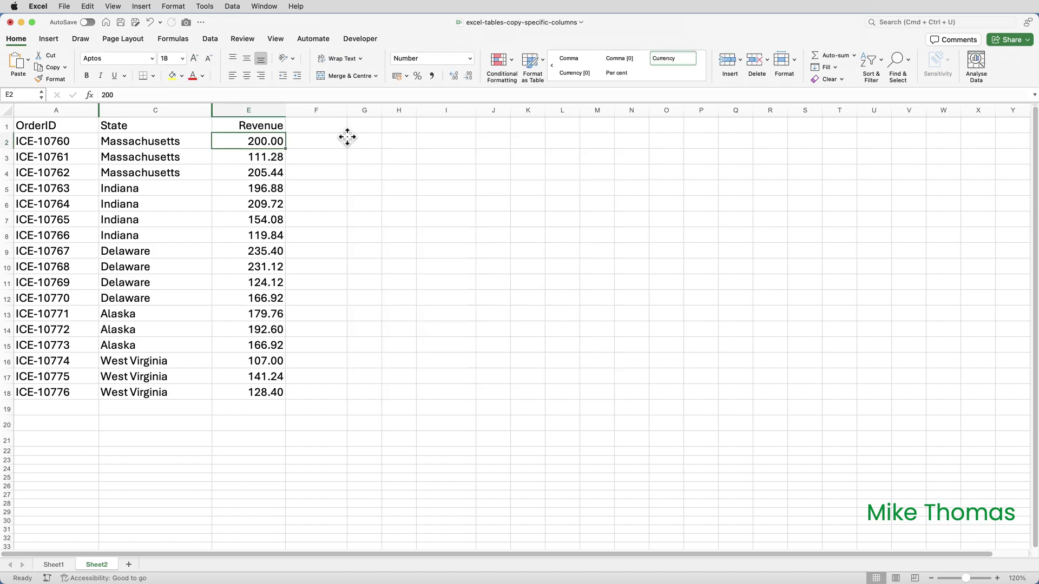
{"action": "left_click_drag", "start_coordinate": [50, 125], "coordinate": [244, 392]}
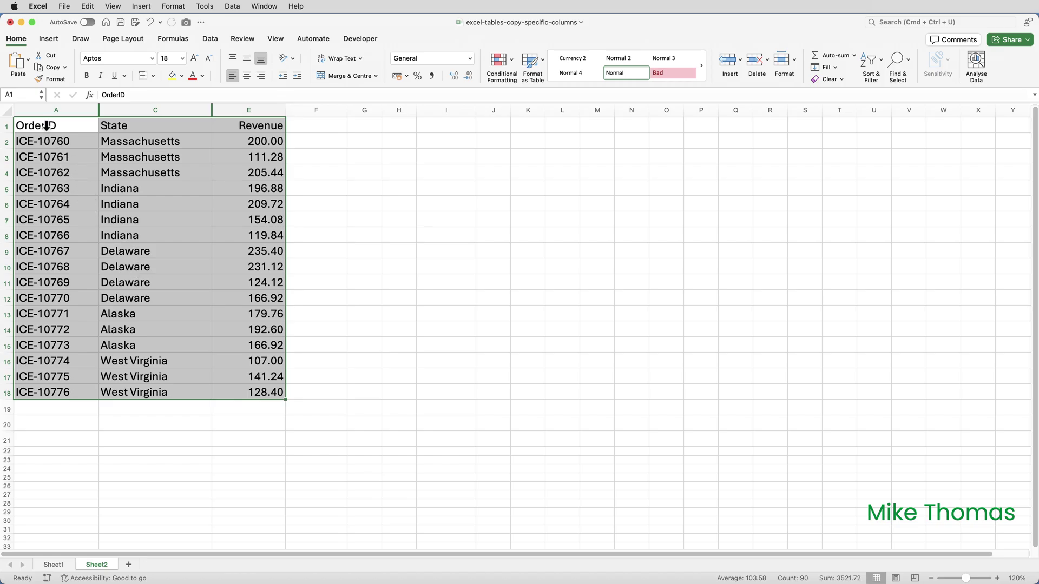
{"action": "left_click", "coordinate": [29, 96]}
{"action": "type", "text": "Source"}
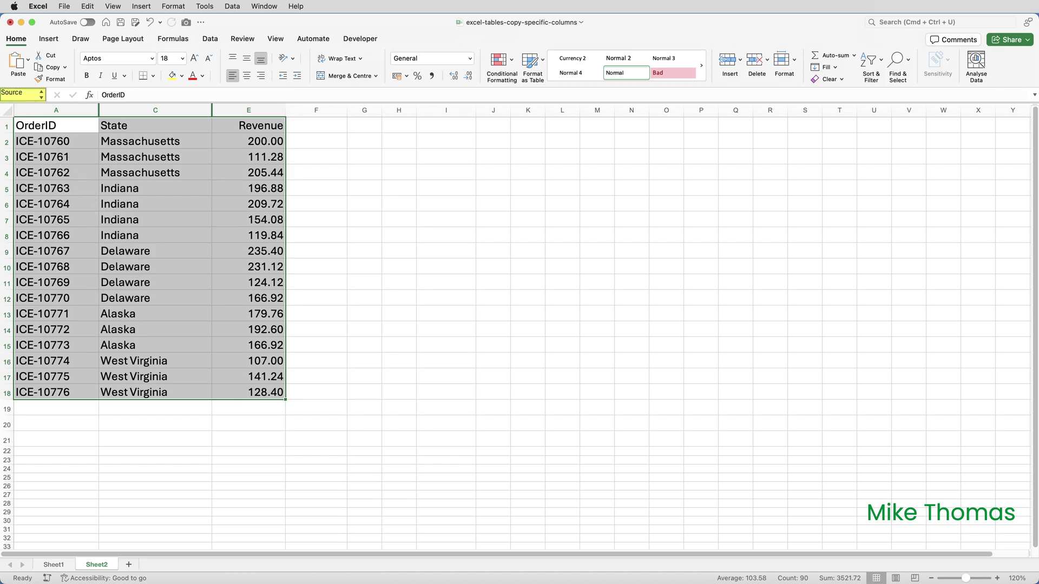
{"action": "key", "text": "Return"}
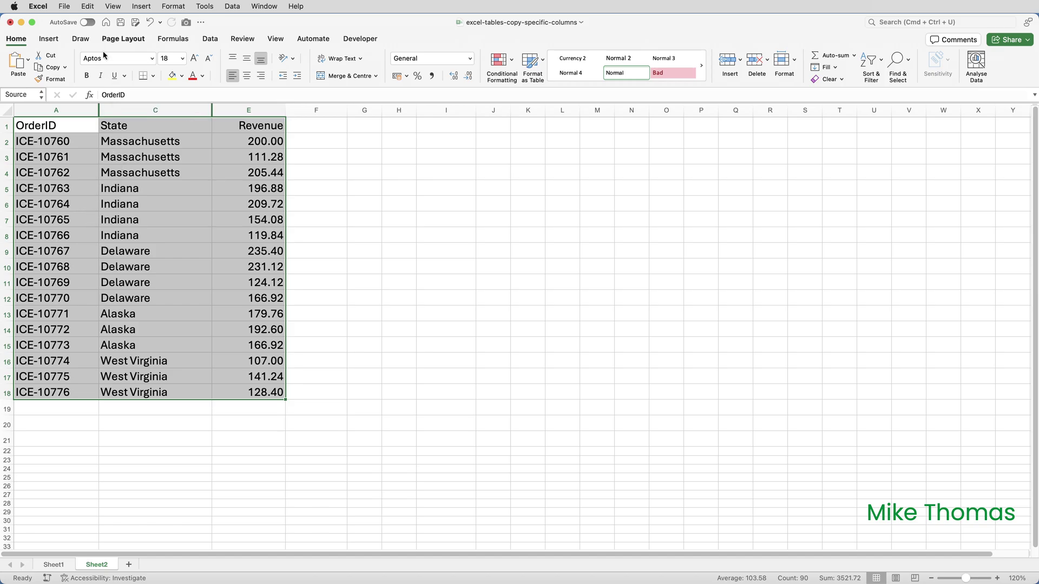
{"action": "left_click", "coordinate": [50, 39]}
Make A1:E18 a table with headers, clear its style, and turn off the filter buttons
{"action": "left_click", "coordinate": [81, 62]}
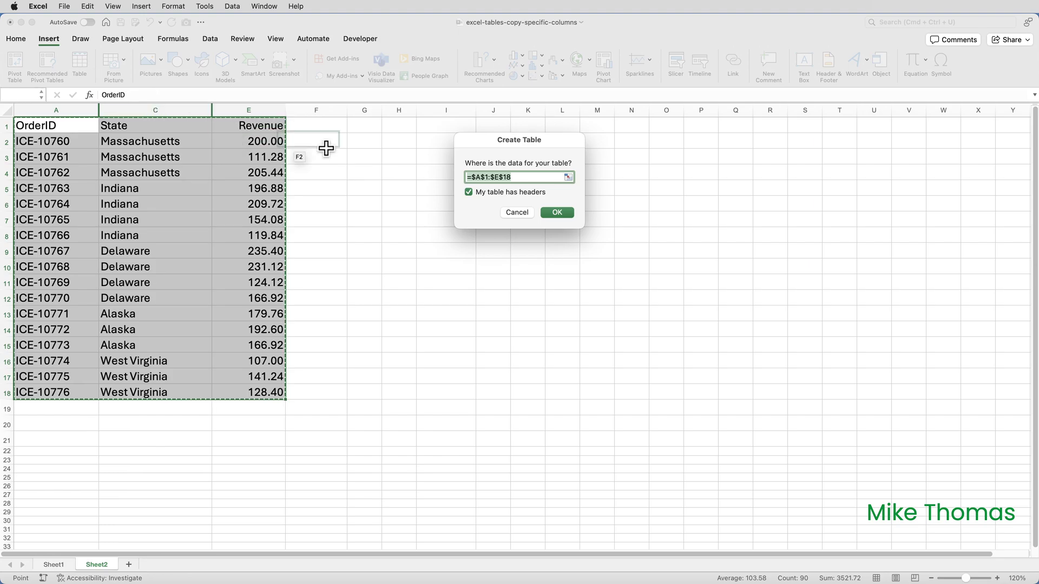
{"action": "left_click", "coordinate": [557, 215]}
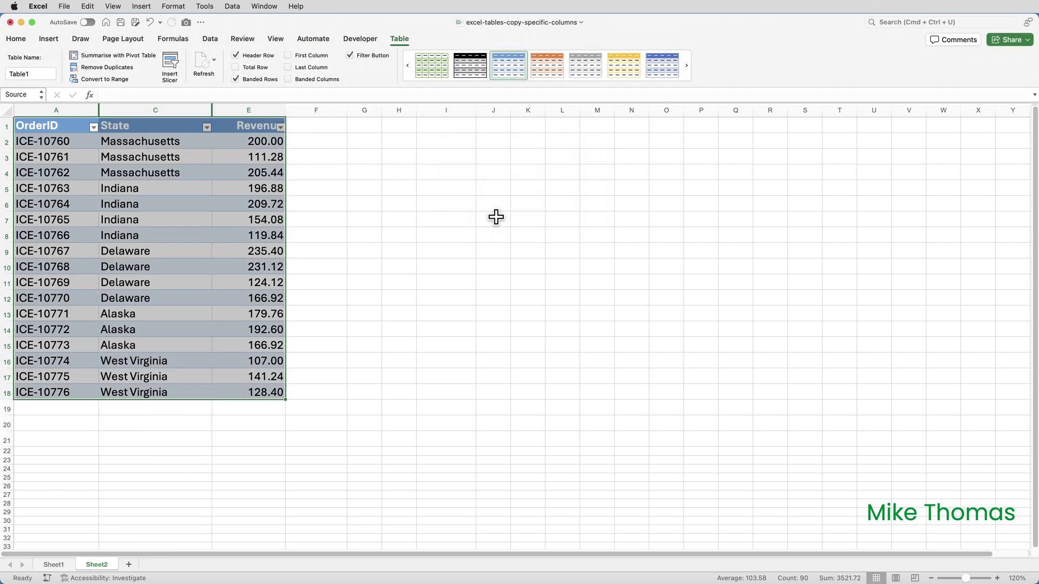
{"action": "left_click", "coordinate": [275, 199]}
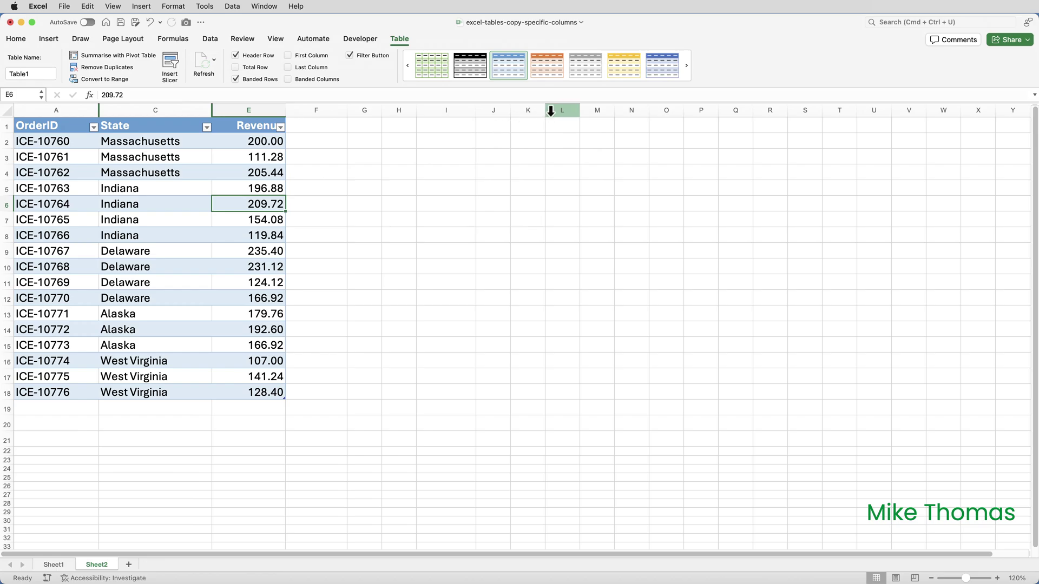
{"action": "left_click", "coordinate": [547, 84]}
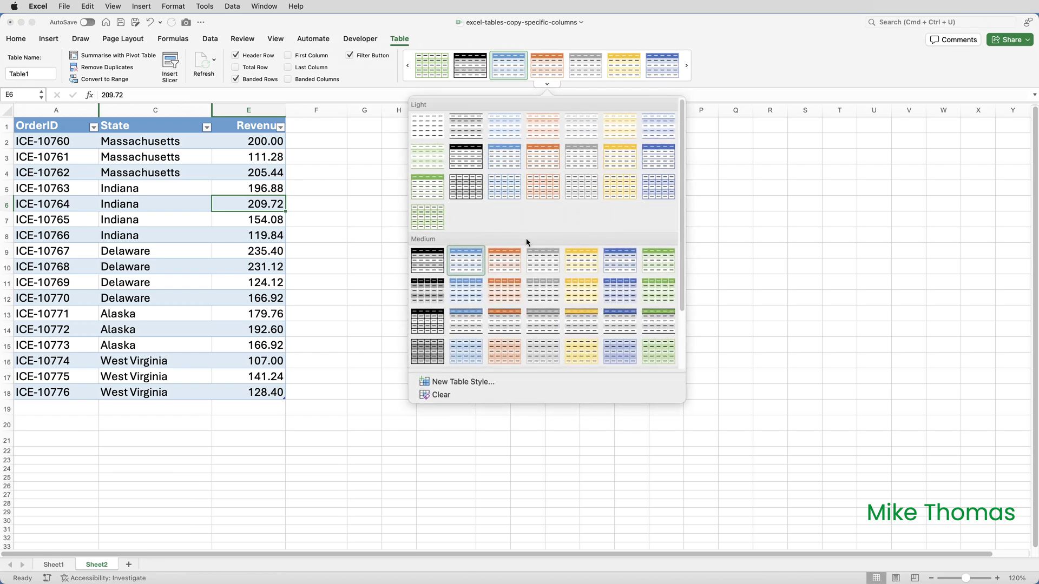
{"action": "left_click", "coordinate": [442, 397]}
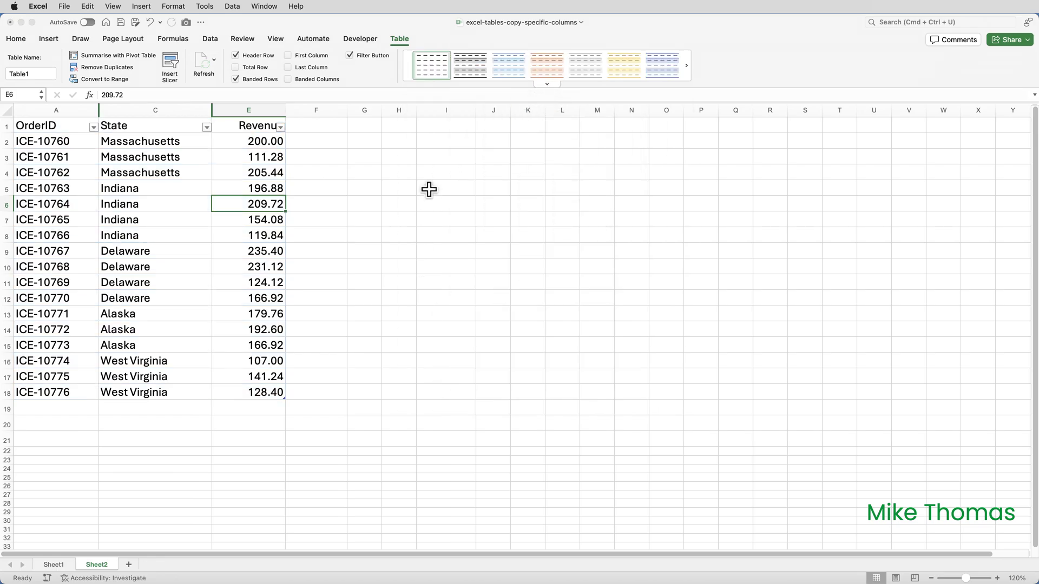
{"action": "left_click", "coordinate": [350, 56]}
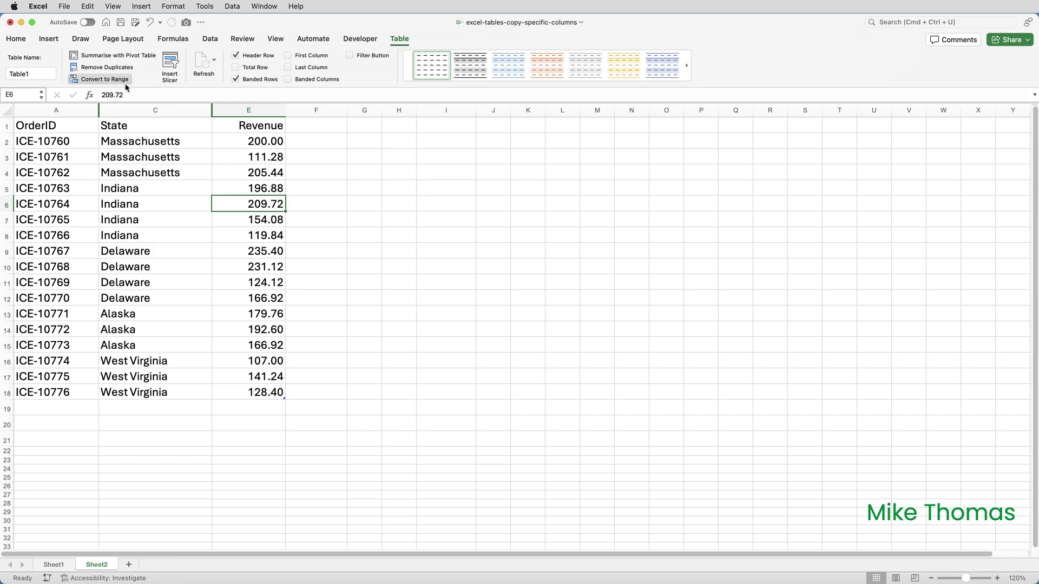
Change the table name from Table1 to IceCream1
{"action": "left_click", "coordinate": [16, 74]}
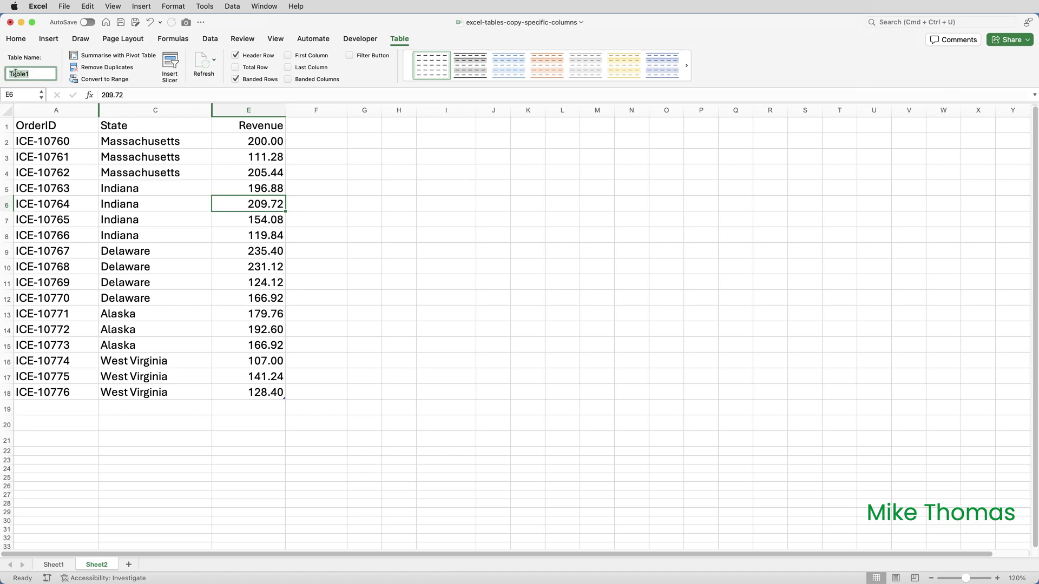
{"action": "type", "text": "IceCream1"}
{"action": "key", "text": "Return"}
Use the Camera tool to place a linked picture of A1:E18 at cell G1
{"action": "left_click_drag", "start_coordinate": [38, 126], "coordinate": [218, 390]}
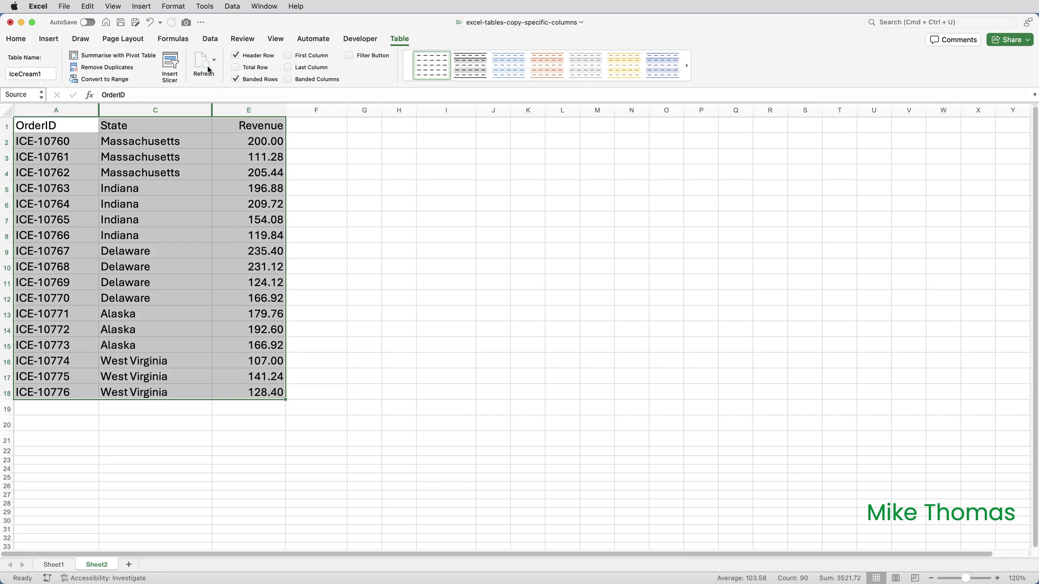
{"action": "left_click", "coordinate": [186, 22]}
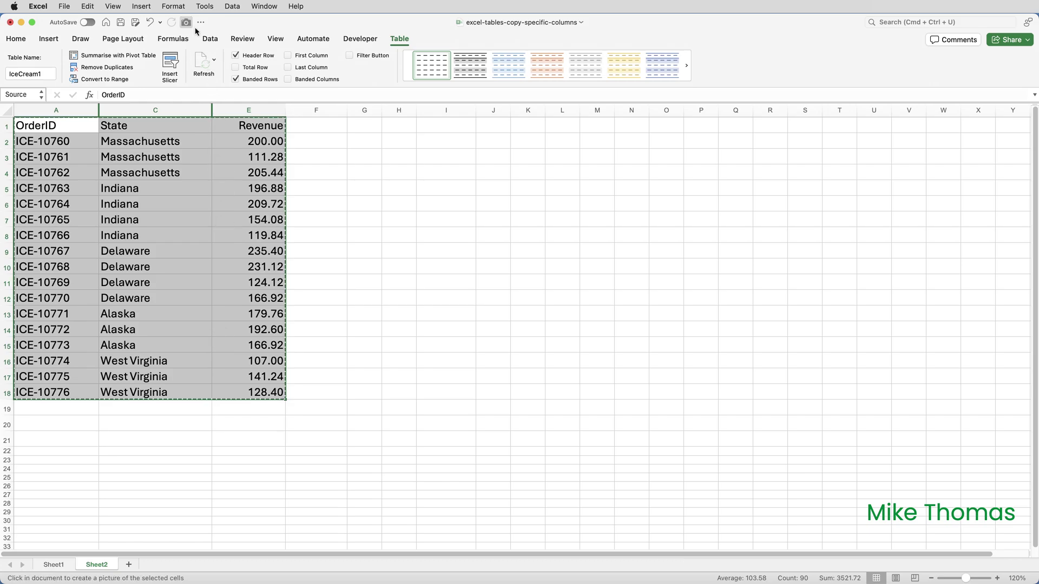
{"action": "left_click", "coordinate": [348, 119]}
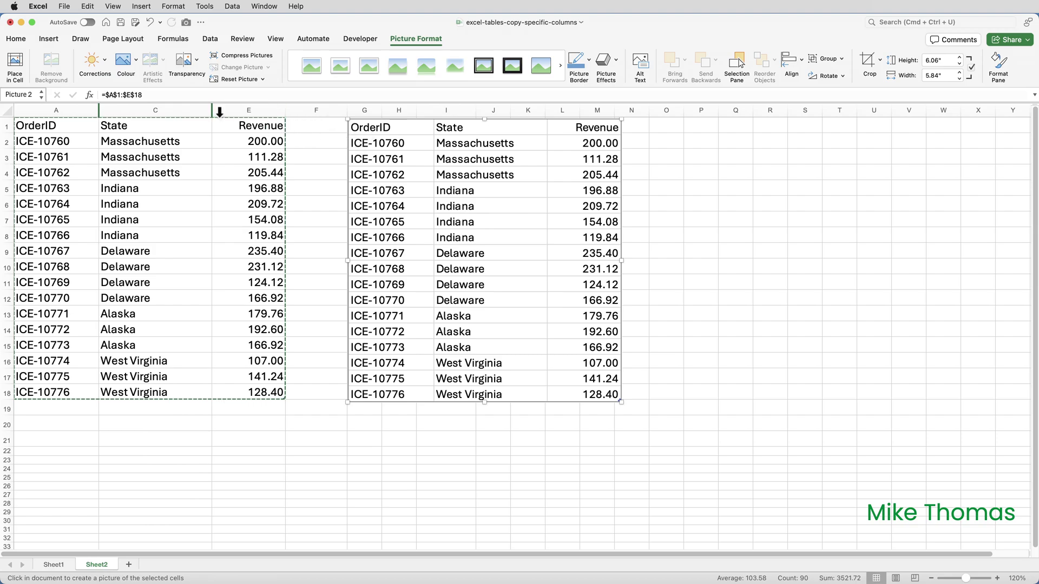
Replace the picture's formula =$A$1:$E$18 with =Source
{"action": "left_click_drag", "start_coordinate": [167, 95], "coordinate": [55, 96]}
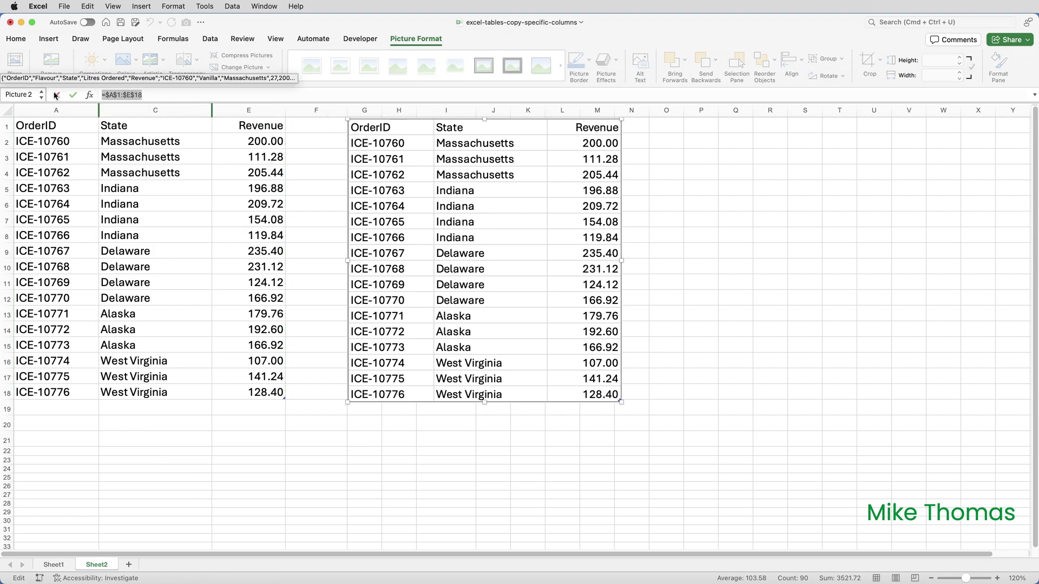
{"action": "type", "text": "="}
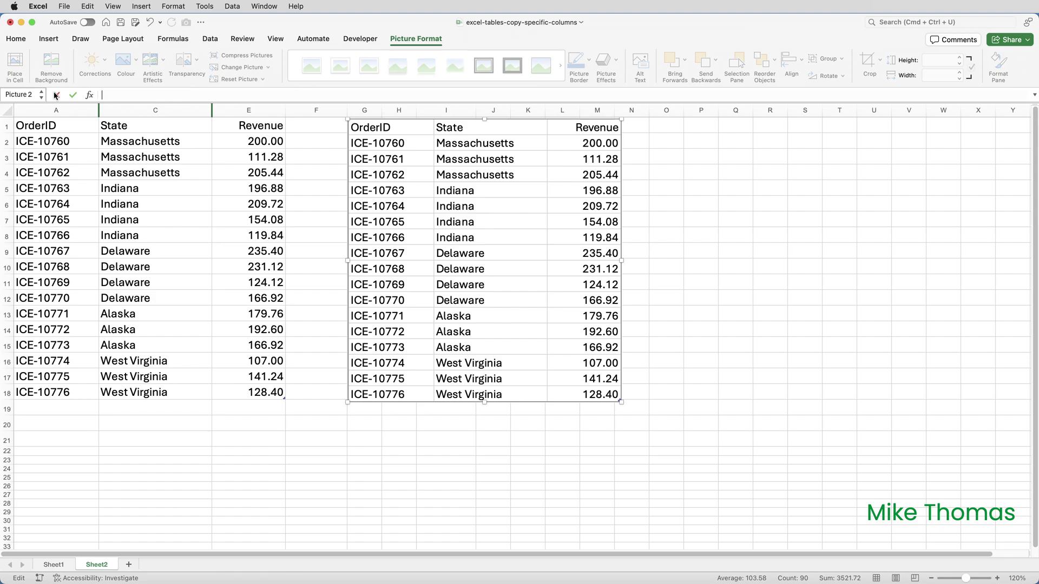
{"action": "type", "text": "Sou"}
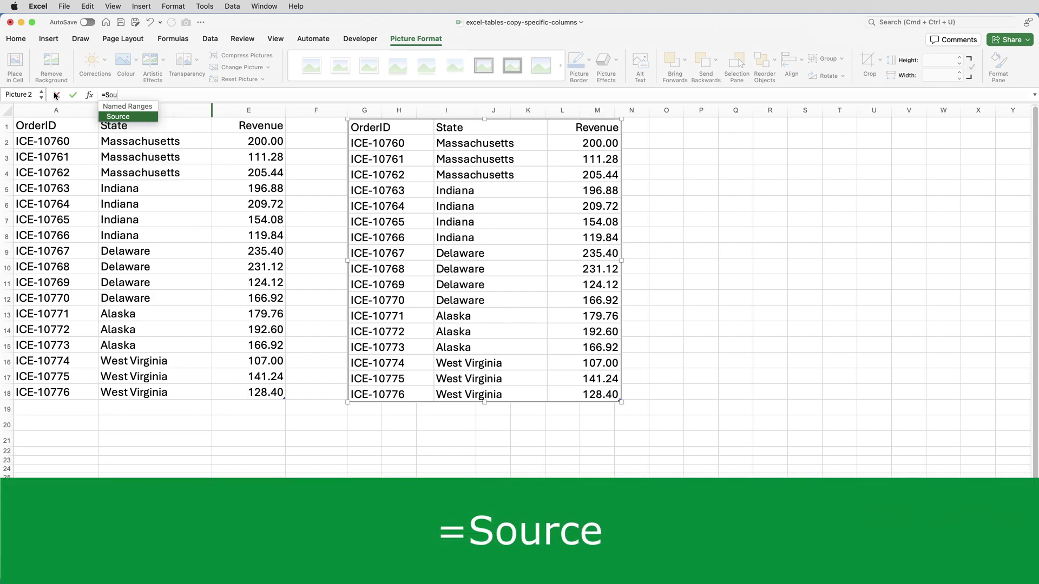
{"action": "type", "text": "rce"}
{"action": "key", "text": "Return"}
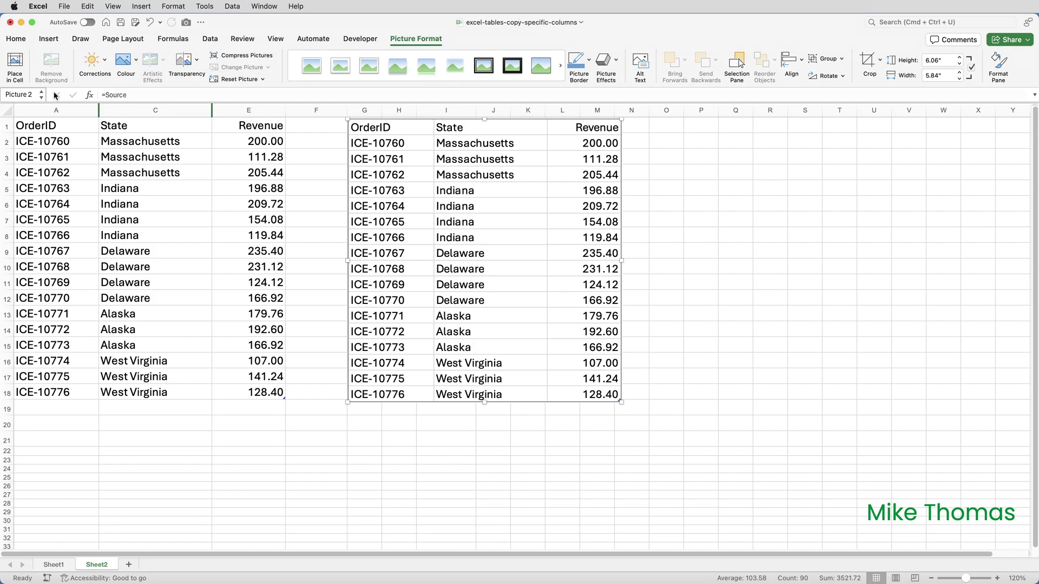
Copy the West Virginia rows A16:E18 and paste them into rows 19–21
{"action": "left_click", "coordinate": [48, 359]}
{"action": "left_click_drag", "start_coordinate": [48, 358], "coordinate": [248, 394]}
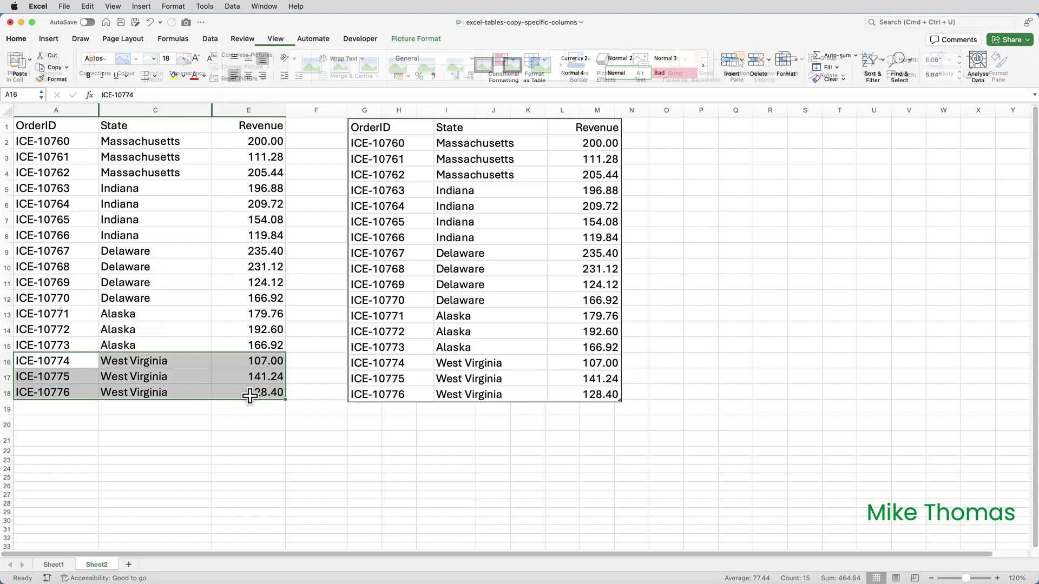
{"action": "key", "text": "super+c"}
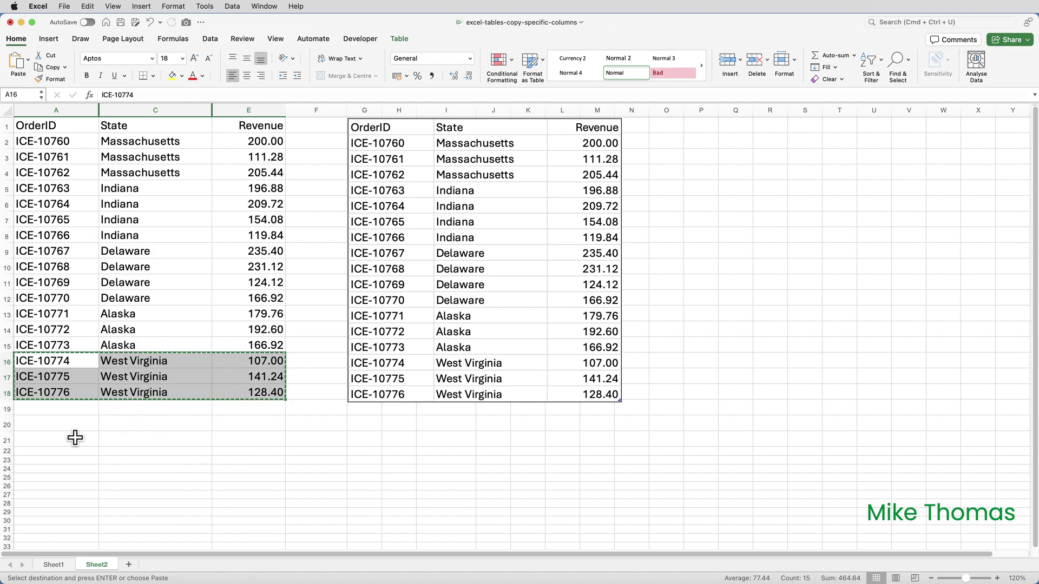
{"action": "left_click", "coordinate": [81, 412]}
{"action": "key", "text": "super+v"}
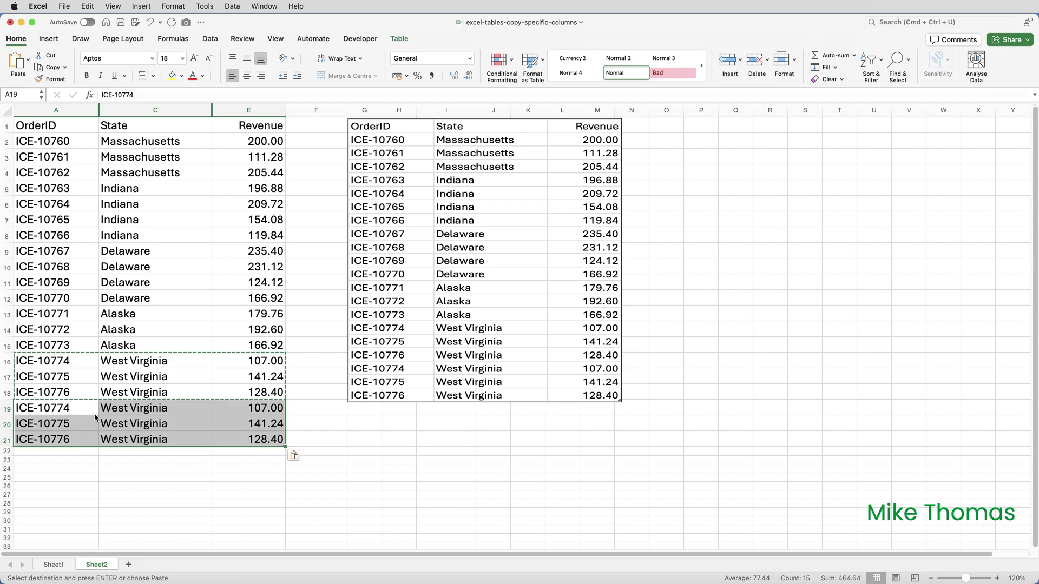
{"action": "key", "text": "Escape"}
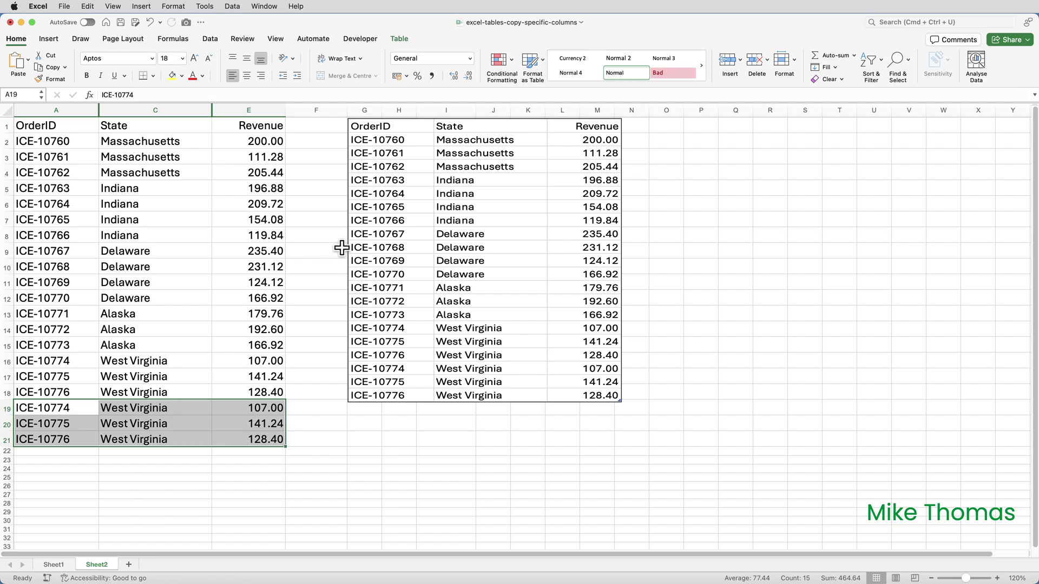
Reset the linked picture to its original size with Reset Picture & Size
{"action": "left_click", "coordinate": [347, 246]}
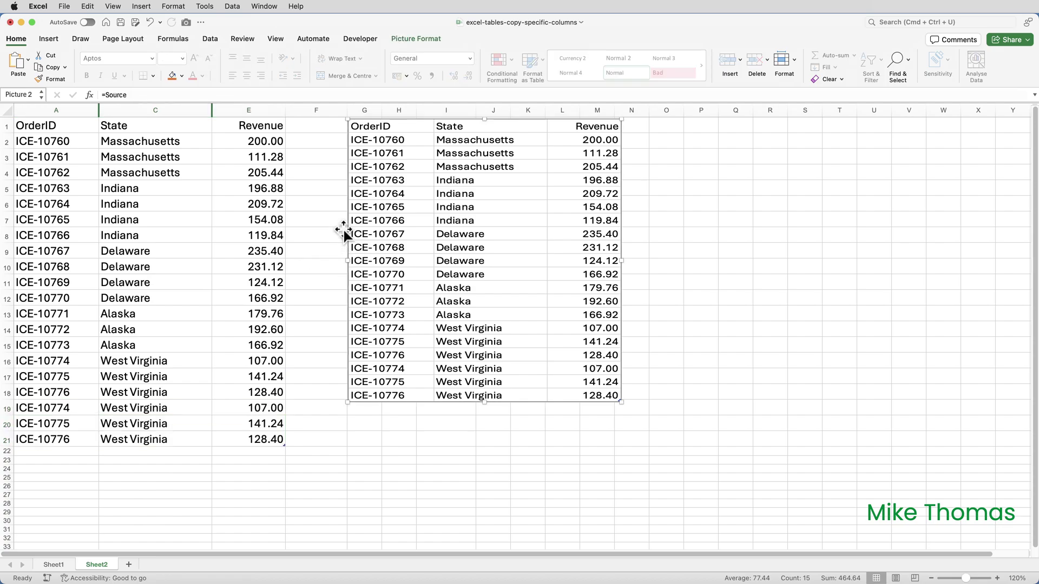
{"action": "left_click", "coordinate": [403, 41]}
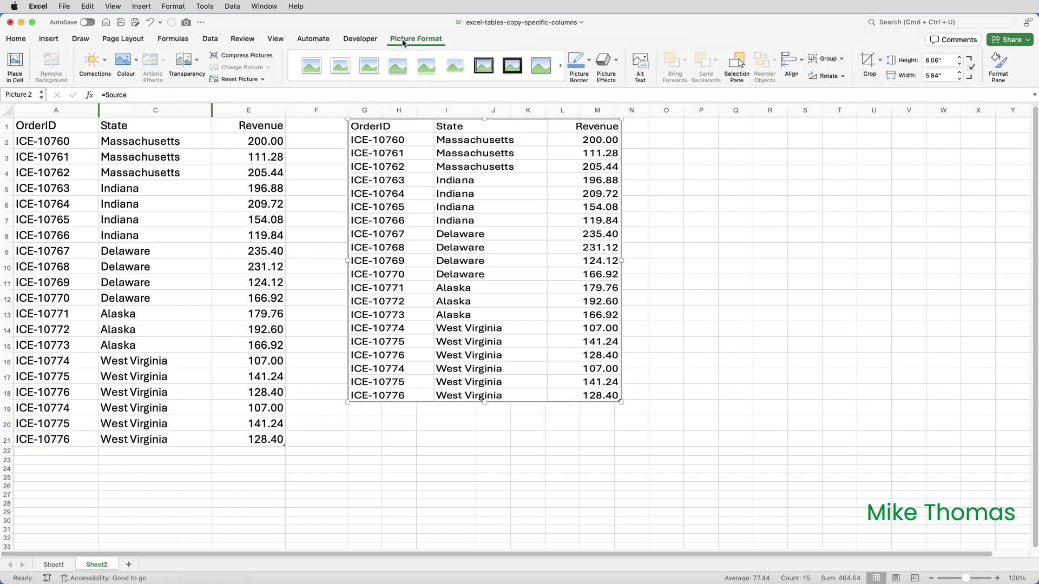
{"action": "left_click", "coordinate": [262, 79]}
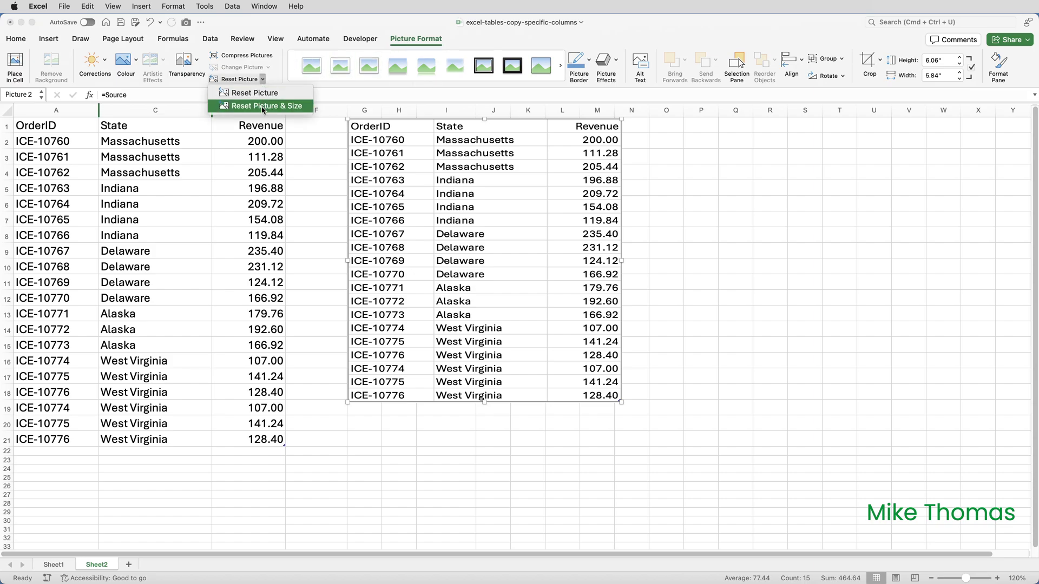
{"action": "left_click", "coordinate": [263, 107]}
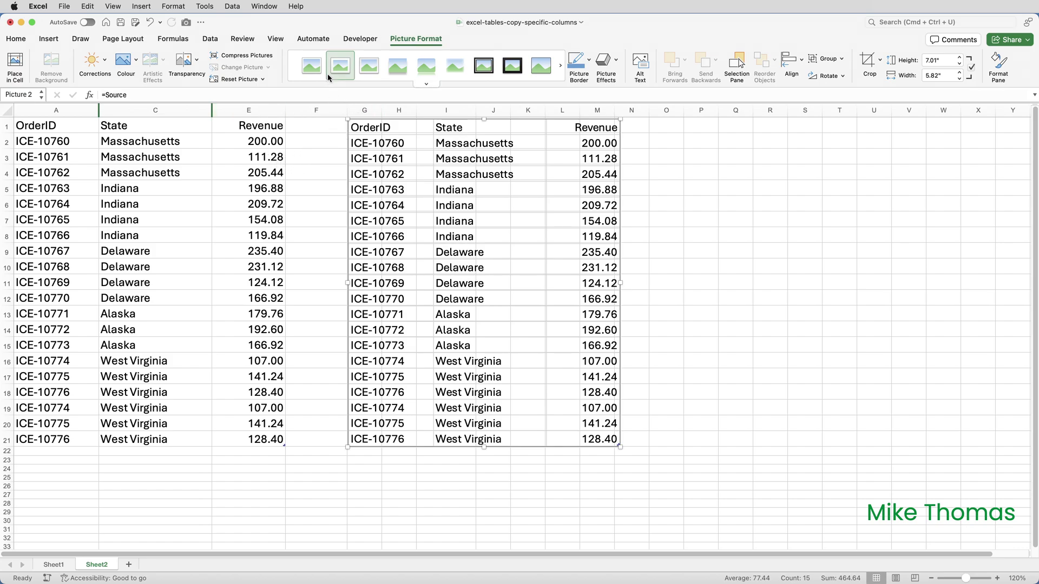
Hide the sheet gridlines from the View tab
{"action": "left_click", "coordinate": [277, 40]}
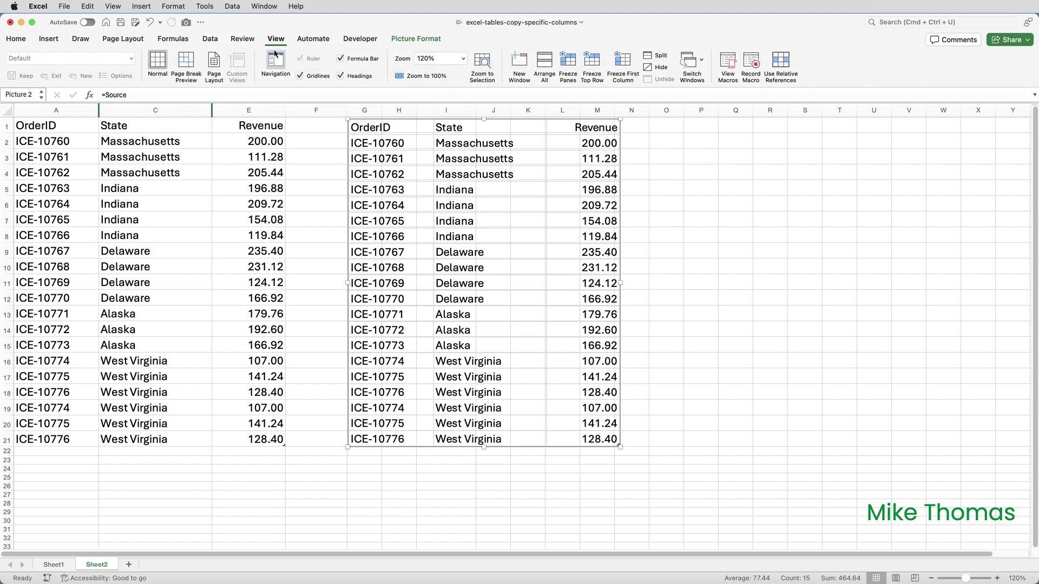
{"action": "left_click", "coordinate": [299, 76]}
{"action": "left_click", "coordinate": [290, 481]}
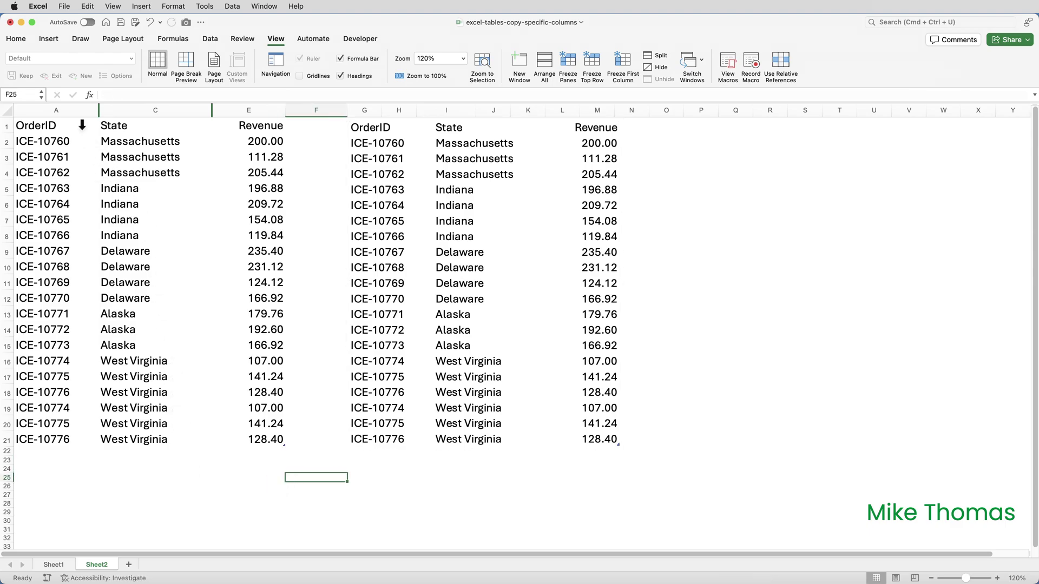
Unhide the hidden Flavour and Litres Ordered columns within A:E
{"action": "left_click_drag", "start_coordinate": [75, 107], "coordinate": [244, 108]}
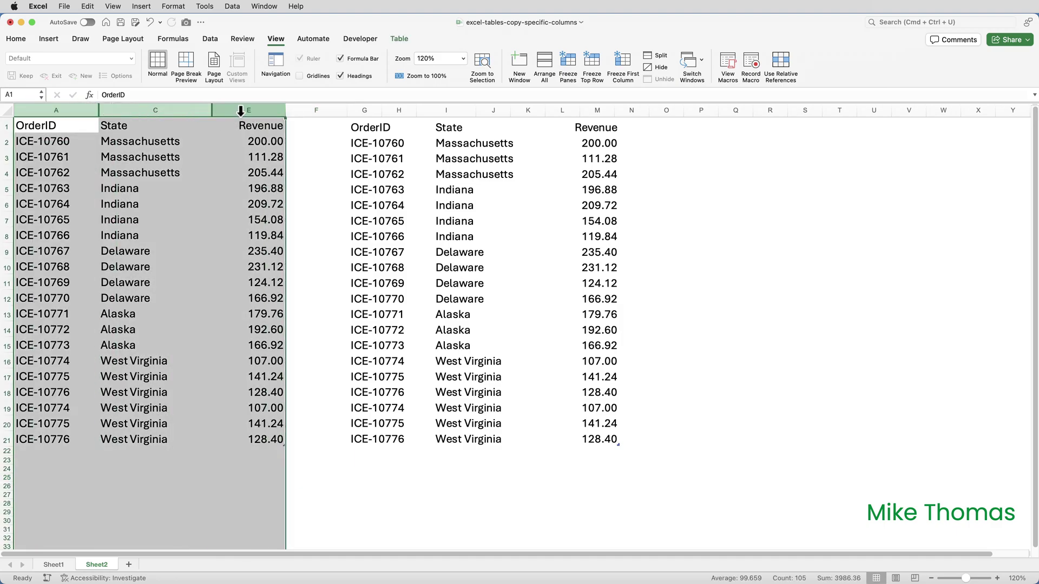
{"action": "right_click", "coordinate": [242, 112]}
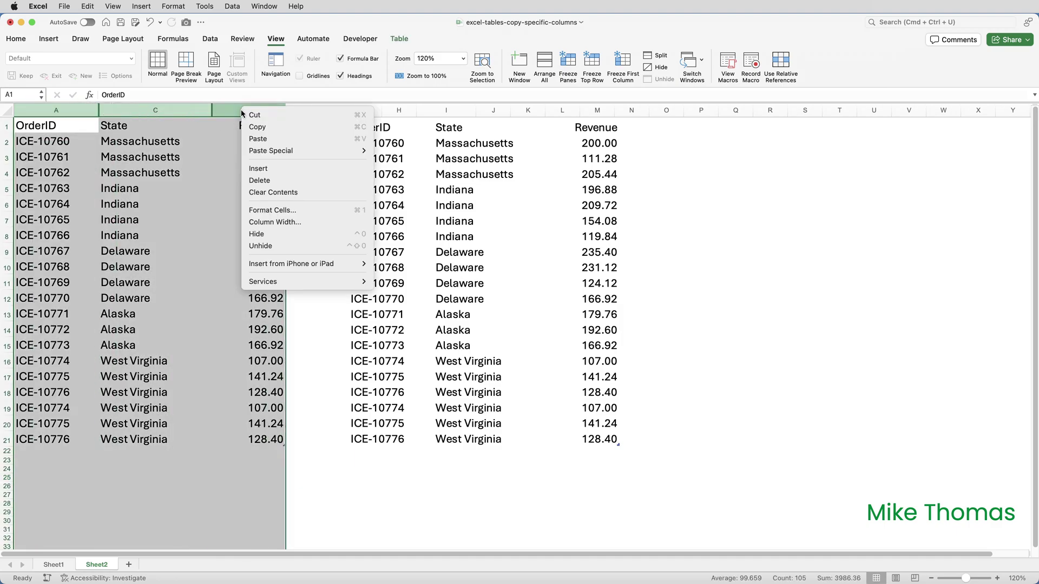
{"action": "left_click", "coordinate": [280, 247]}
{"action": "left_click", "coordinate": [248, 258]}
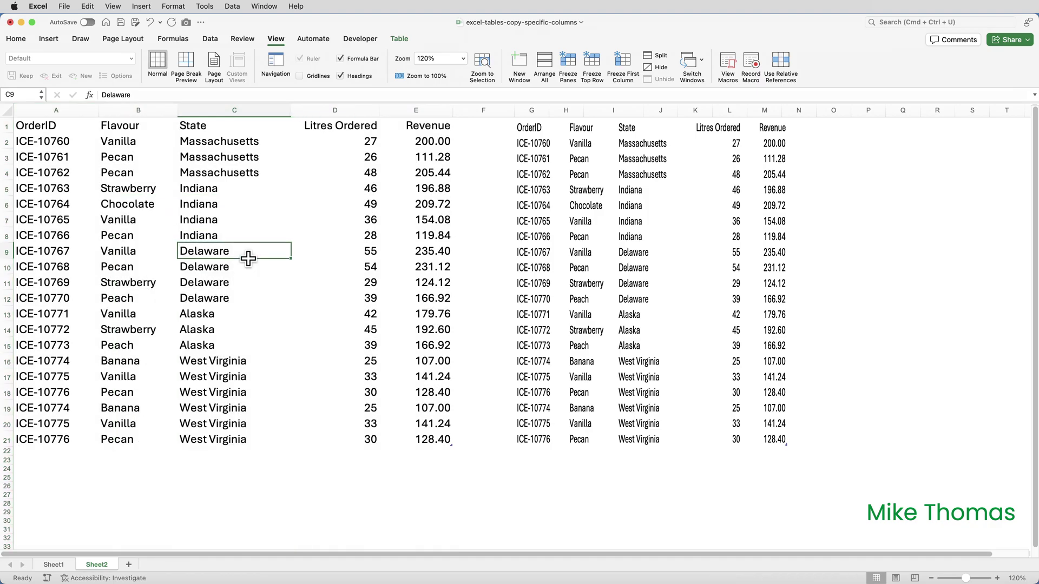
Insert a new column before Litres Ordered headed 'Sold By'
{"action": "left_click", "coordinate": [336, 125]}
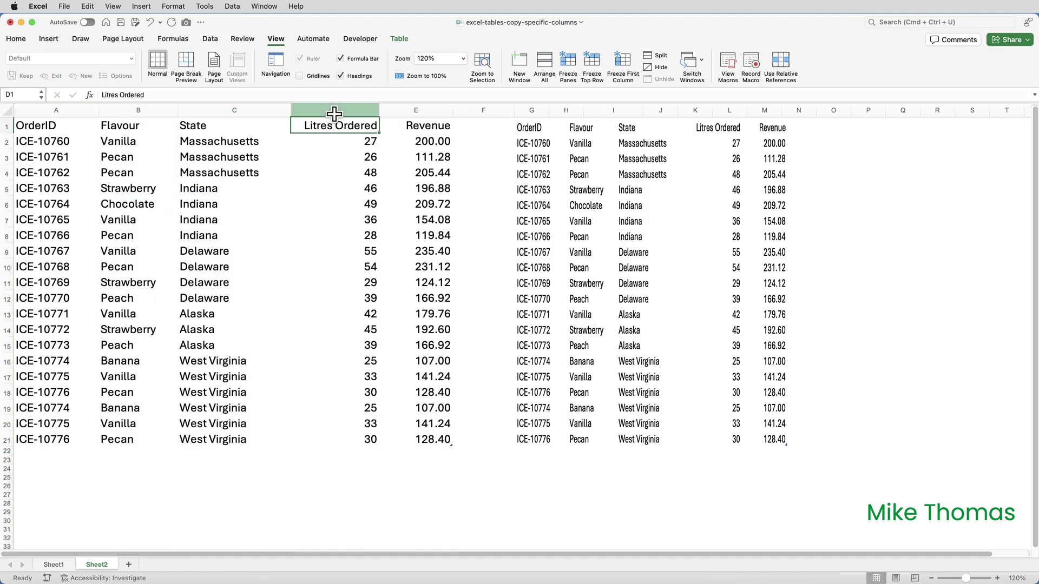
{"action": "left_click", "coordinate": [336, 110]}
{"action": "right_click", "coordinate": [335, 111]}
{"action": "left_click", "coordinate": [369, 172]}
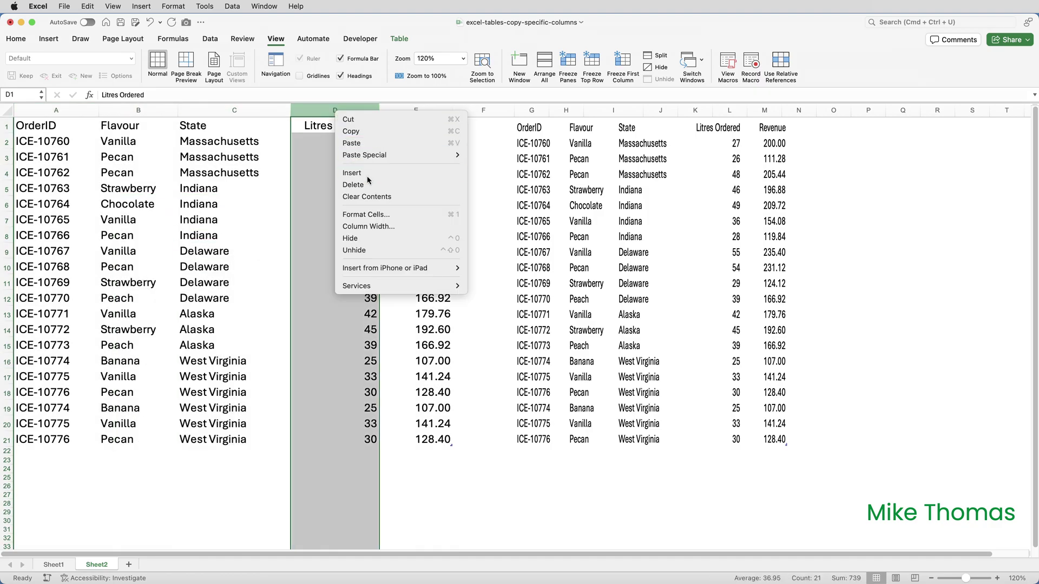
{"action": "left_click", "coordinate": [336, 126]}
{"action": "type", "text": "Sold By"}
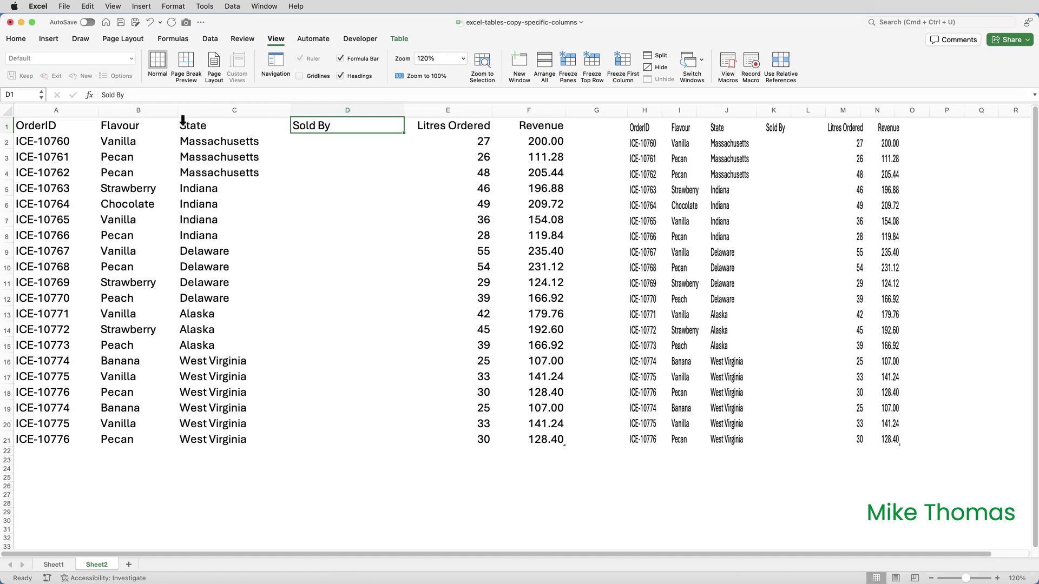
Hide the Flavour and Litres Ordered columns
{"action": "left_click", "coordinate": [138, 111]}
{"action": "right_click", "coordinate": [139, 116]}
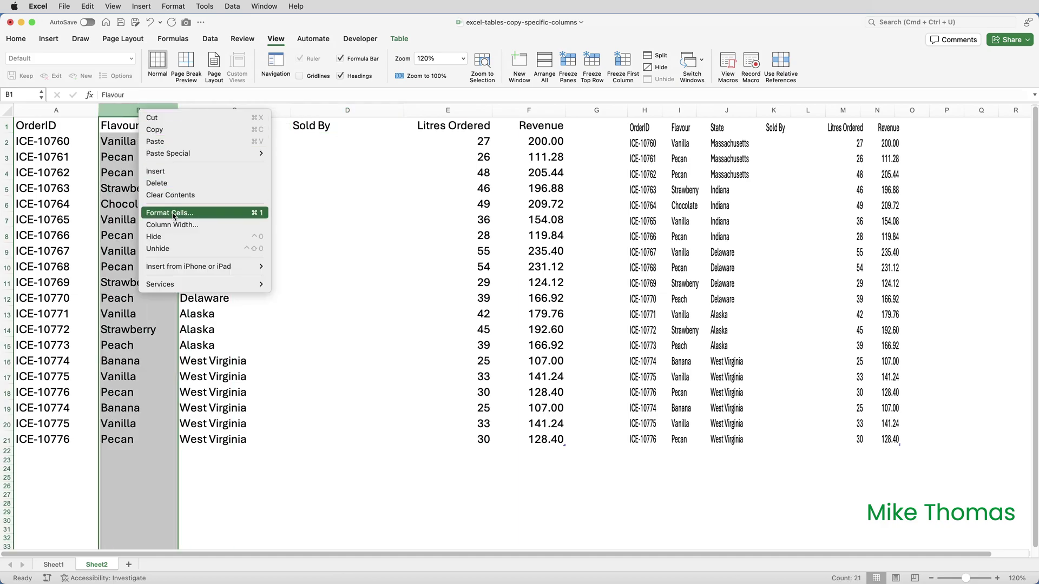
{"action": "left_click", "coordinate": [157, 237]}
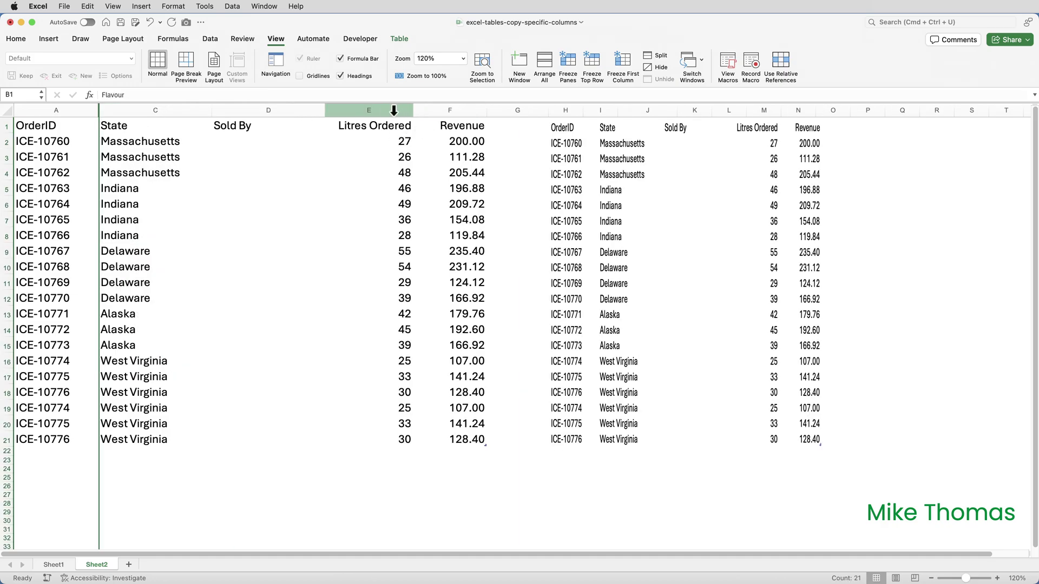
{"action": "left_click", "coordinate": [395, 110]}
{"action": "right_click", "coordinate": [395, 111]}
{"action": "left_click", "coordinate": [427, 236]}
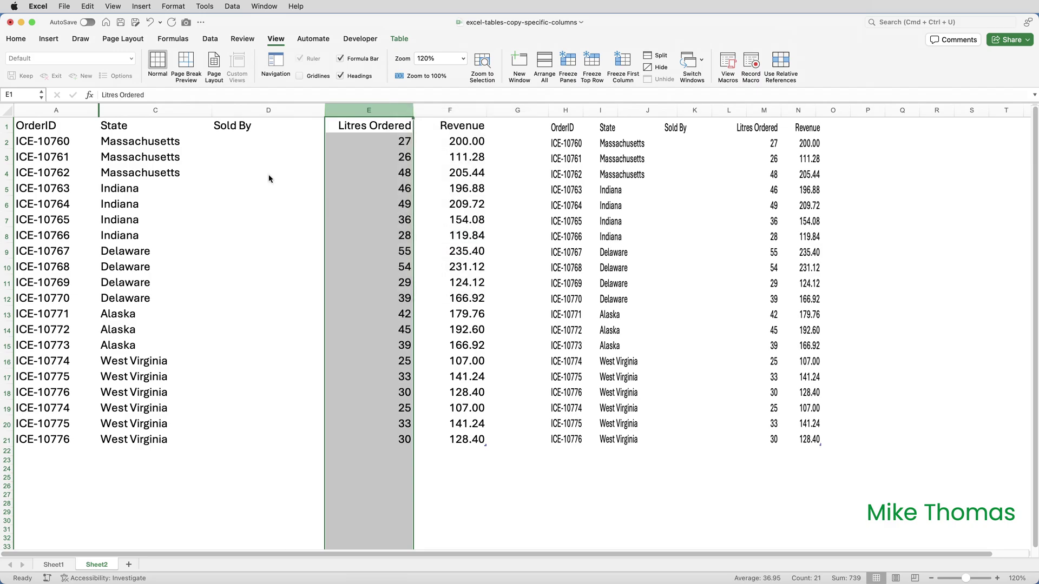
Enter a salesperson's name in D2 and another in D3
{"action": "left_click", "coordinate": [244, 139]}
{"action": "type", "text": "Mike"}
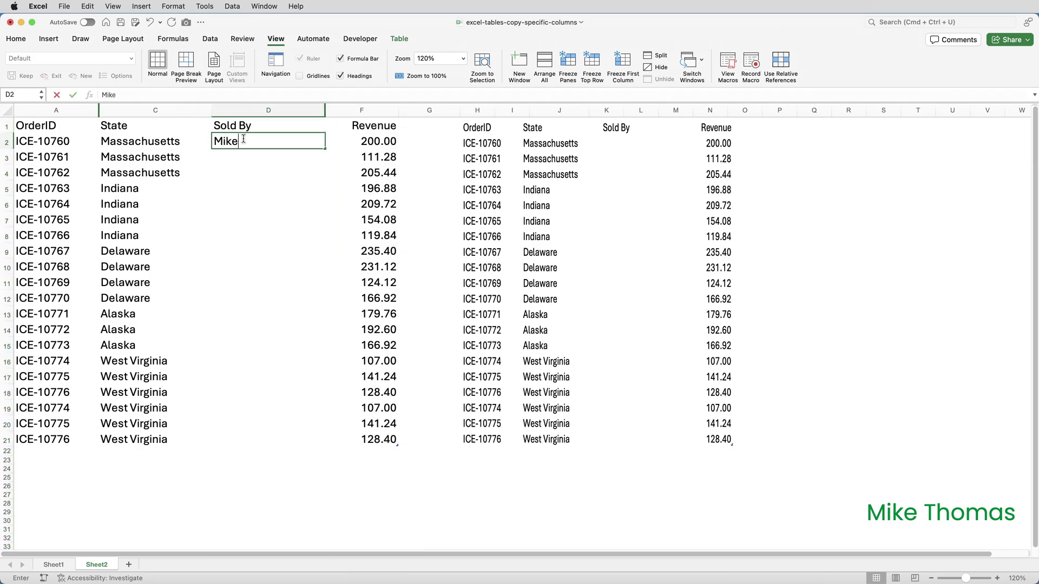
{"action": "key", "text": "Return"}
{"action": "type", "text": "John"}
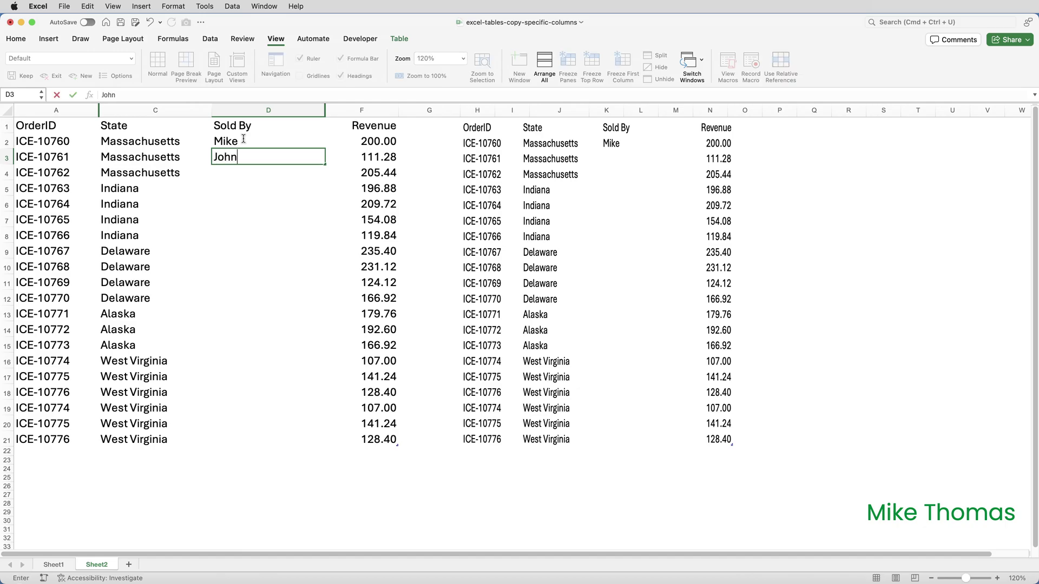
{"action": "key", "text": "ctrl+Return"}
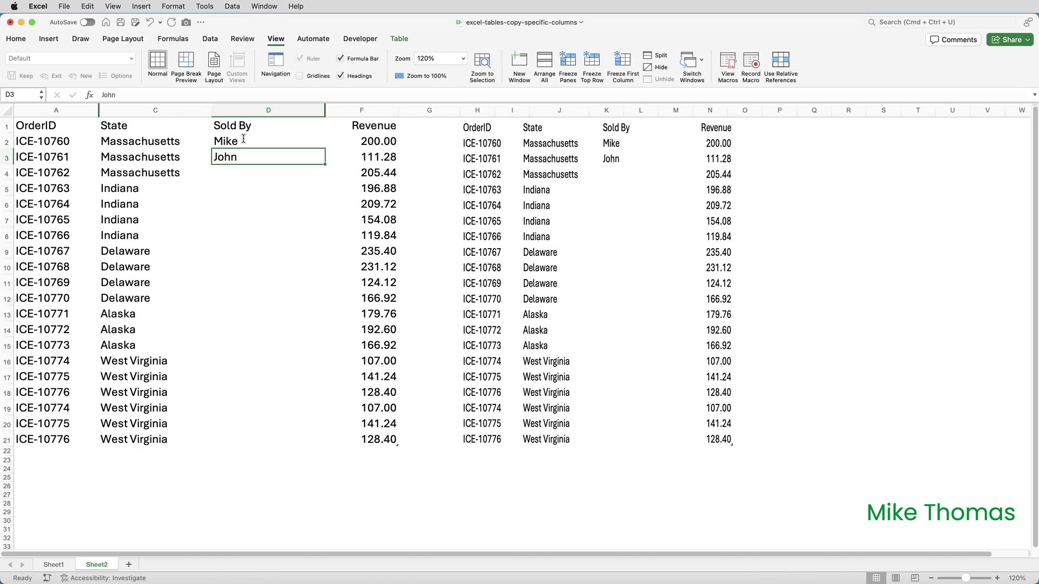
Bring up the Reset Picture options for the linked picture
{"action": "left_click", "coordinate": [552, 127]}
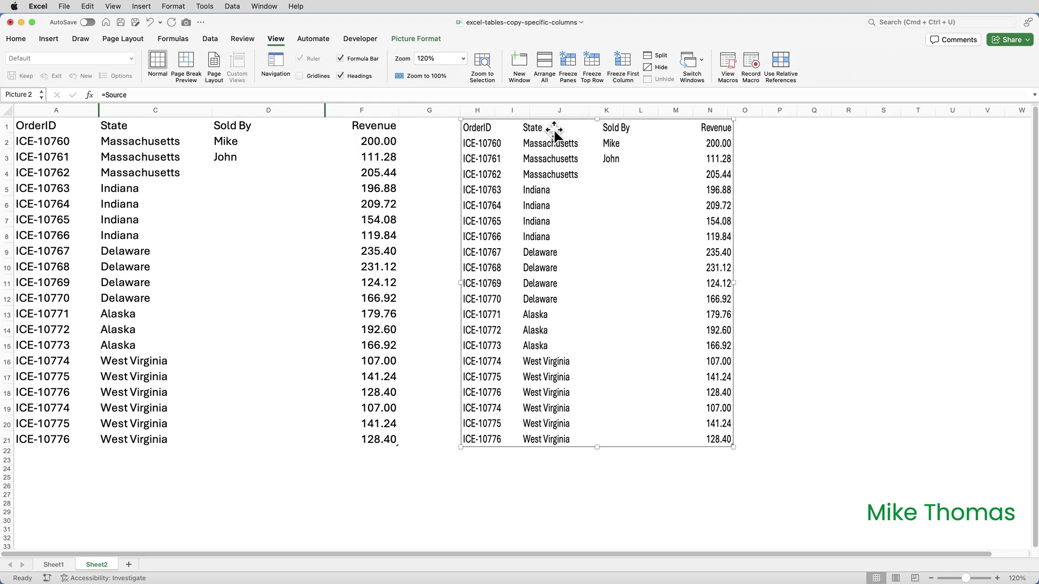
{"action": "left_click", "coordinate": [405, 40]}
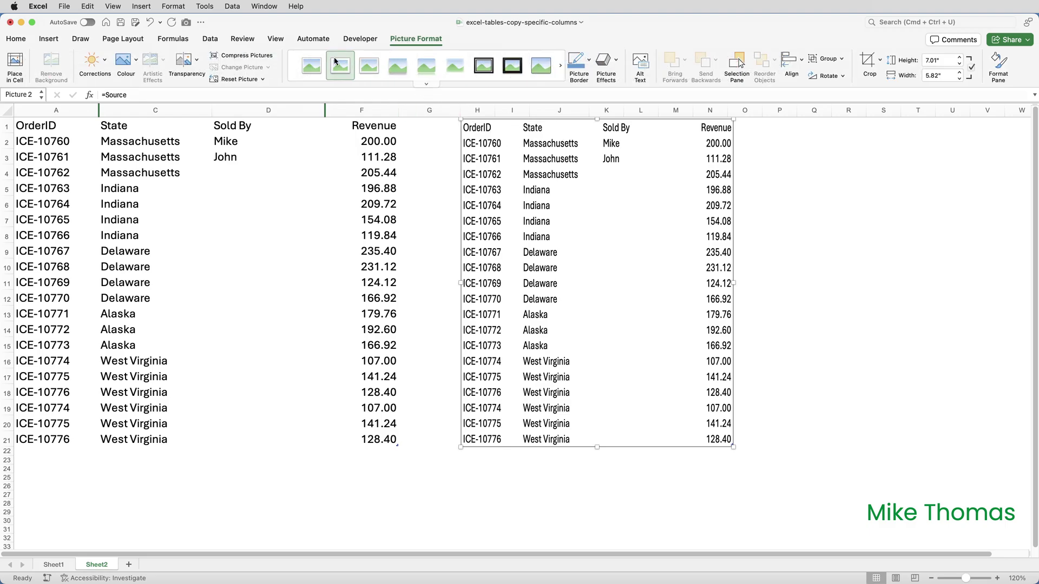
{"action": "left_click", "coordinate": [262, 79]}
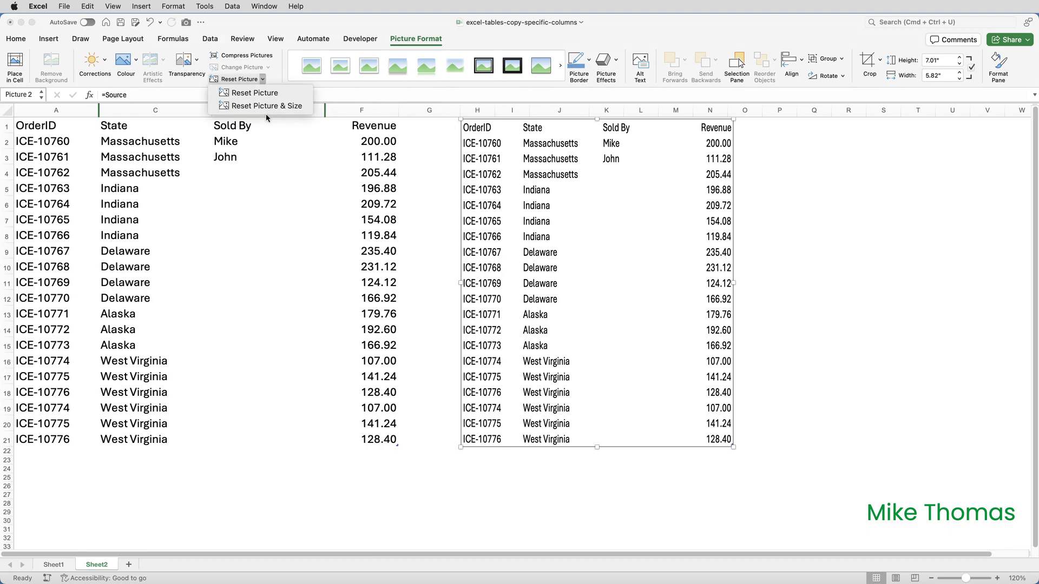